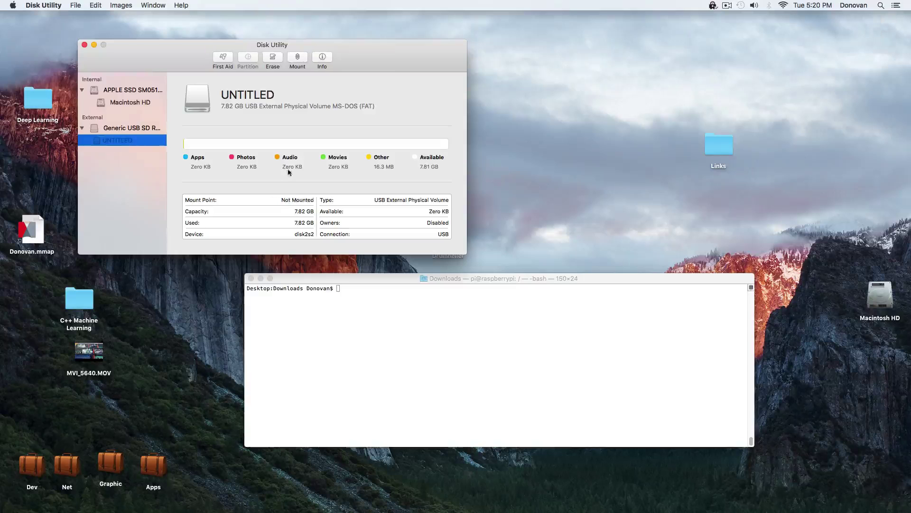
# Write 2015-11-21-raspbian-jessie.img to /dev/rdisk2 with sudo dd bs=1m count=8000.
pyautogui.click(109, 128)
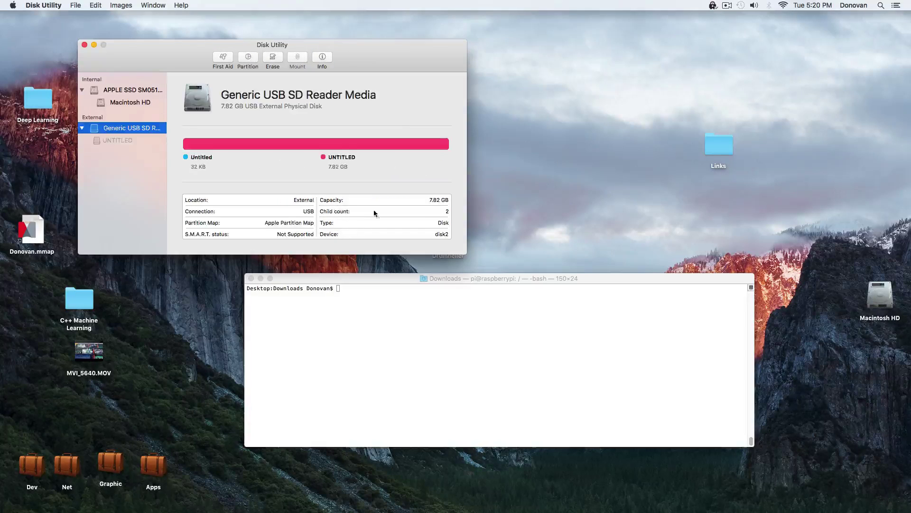
pyautogui.click(450, 301)
pyautogui.write('sudo ')
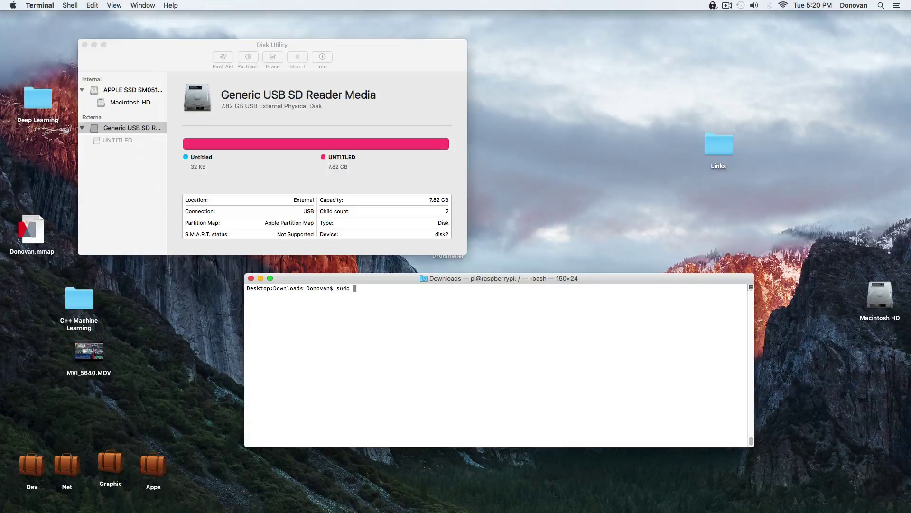
pyautogui.write('dd bs=1m if=2015')
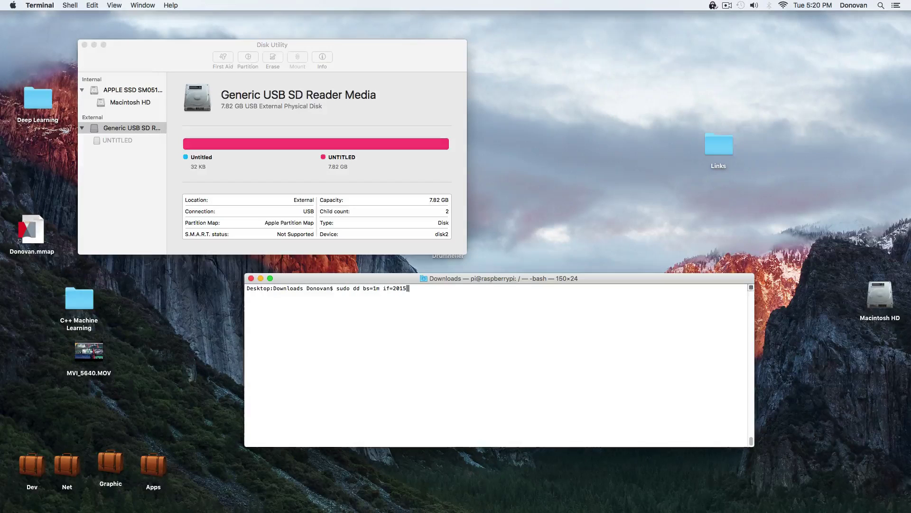
pyautogui.write('-11-21-raspbian-jessie.img of')
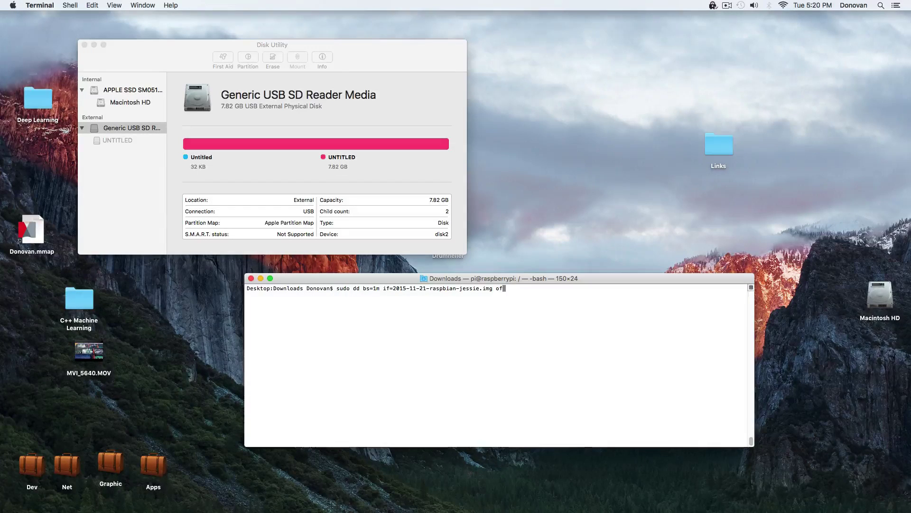
pyautogui.write('=/dev/rdisk2 count=8000')
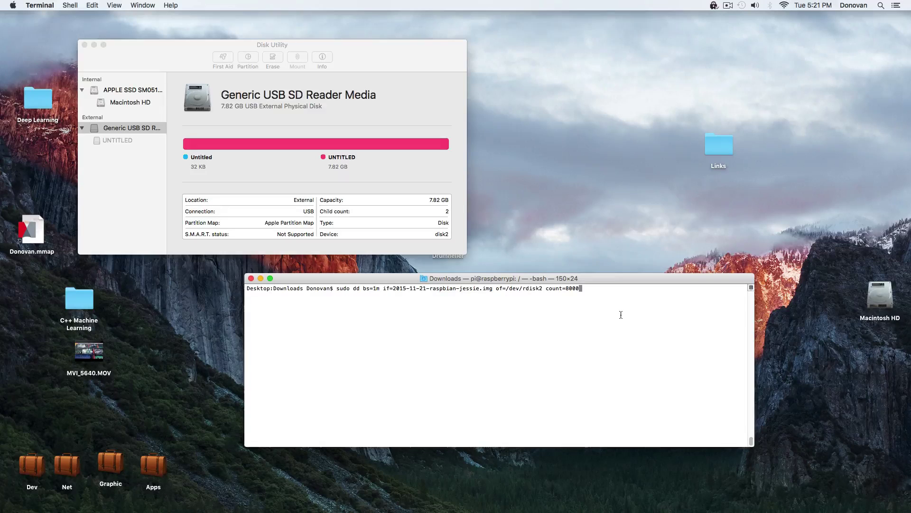
pyautogui.press('Return')
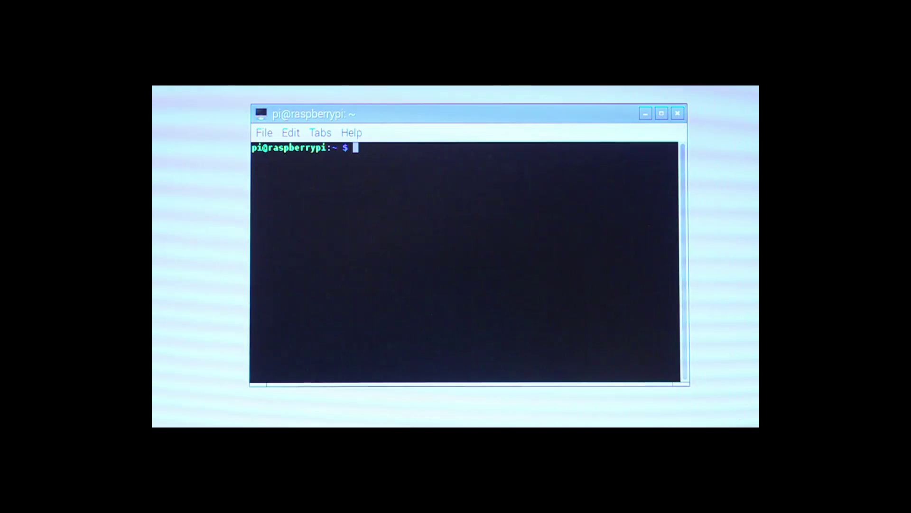
# Update the package lists and upgrade all installed packages on the Pi.
pyautogui.write('sudo apt-get up')
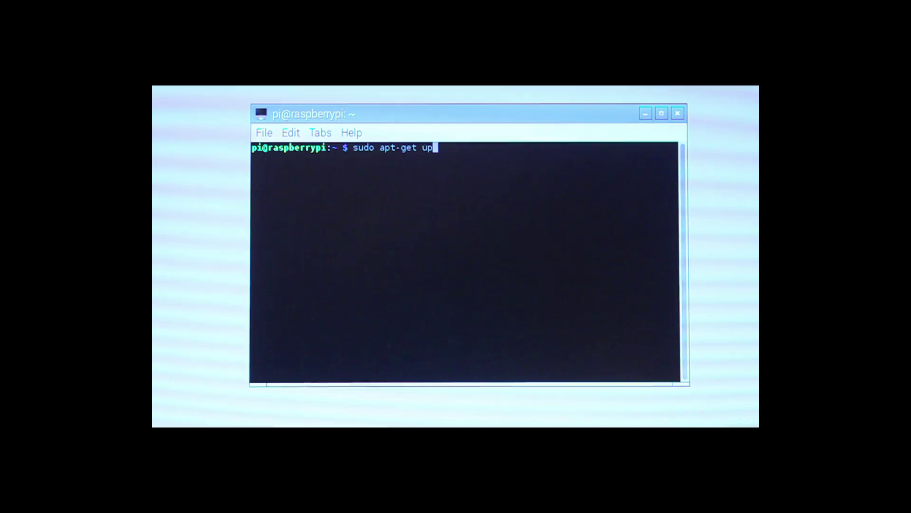
pyautogui.write('date')
pyautogui.press('Return')
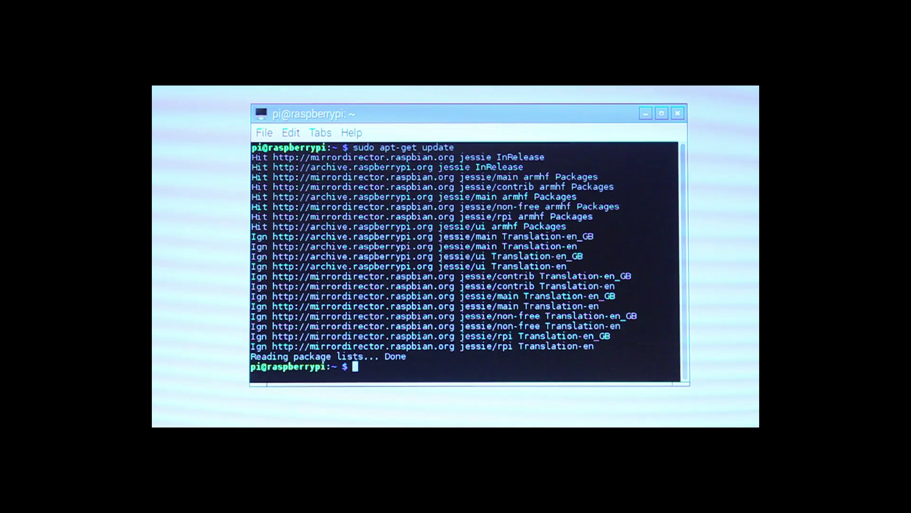
pyautogui.press('Up')
pyautogui.press('BackSpace')
pyautogui.press('BackSpace')
pyautogui.press('BackSpace')
pyautogui.press('BackSpace')
pyautogui.write('g')
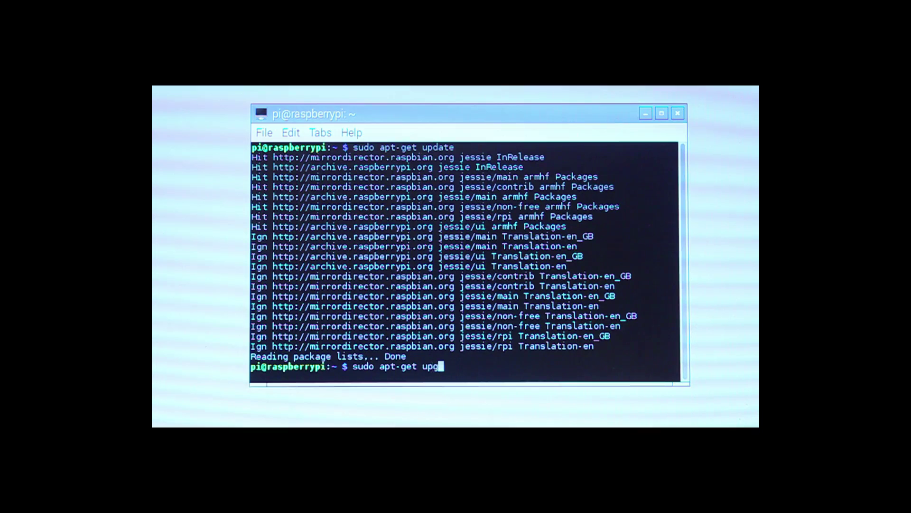
pyautogui.write('rade')
pyautogui.press('Return')
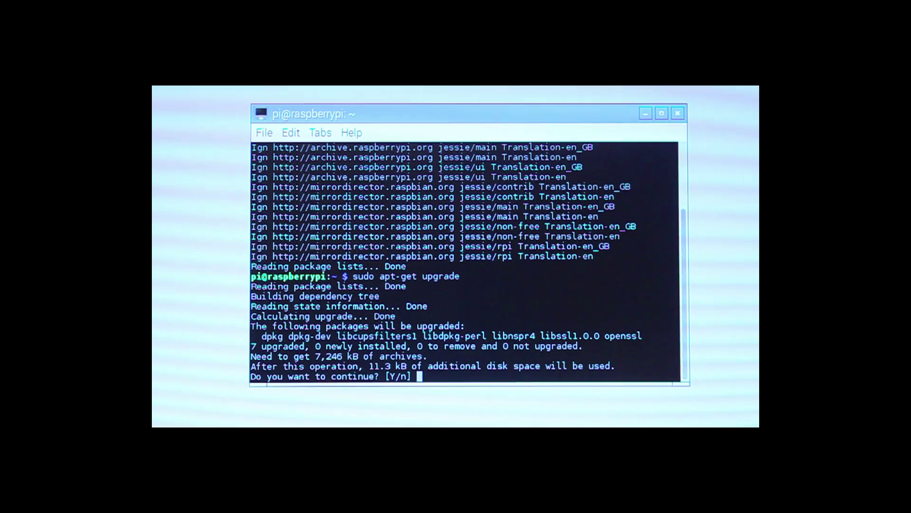
pyautogui.write('y')
pyautogui.press('Return')
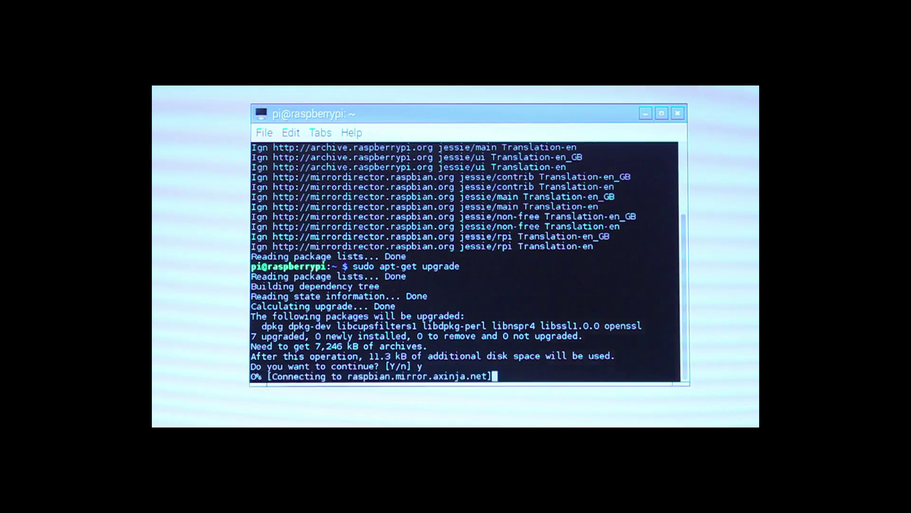
# Add 'wireless-power off' under the wlan0 entry in /etc/network/interfaces using vi.
pyautogui.write('sudo vi /')
pyautogui.write('e')
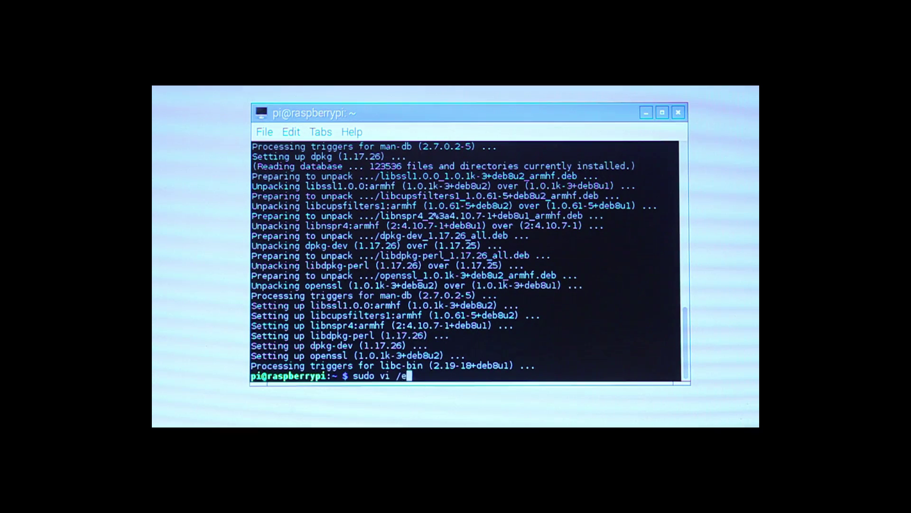
pyautogui.write('tc//network/interfaces')
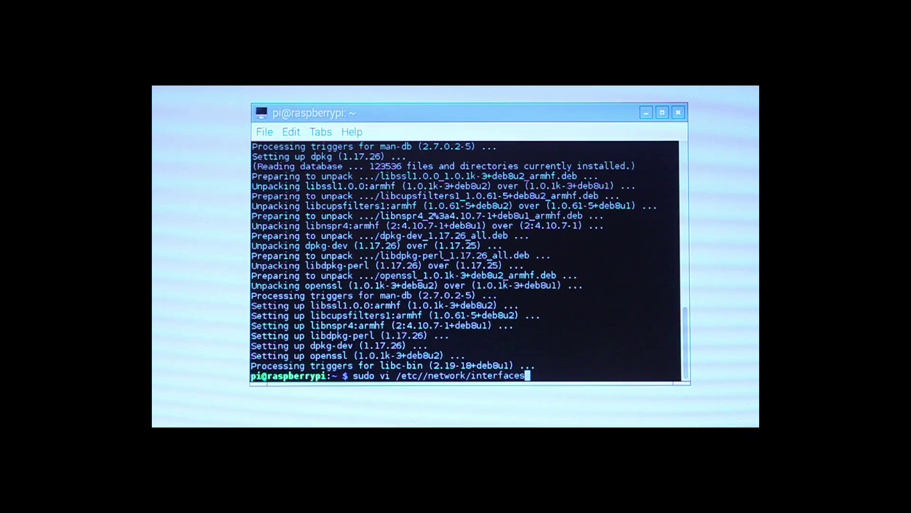
pyautogui.press('Return')
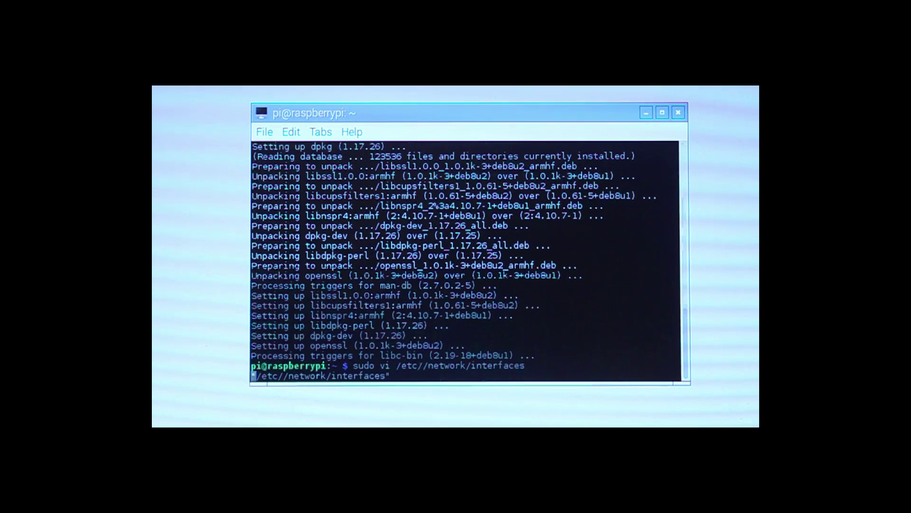
pyautogui.press('Down')
pyautogui.press('Down')
pyautogui.press('Down')
pyautogui.press('Down')
pyautogui.press('Down')
pyautogui.press('Down')
pyautogui.press('Down')
pyautogui.press('Down')
pyautogui.press('Down')
pyautogui.press('Down')
pyautogui.press('Down')
pyautogui.press('Down')
pyautogui.press('Down')
pyautogui.press('Down')
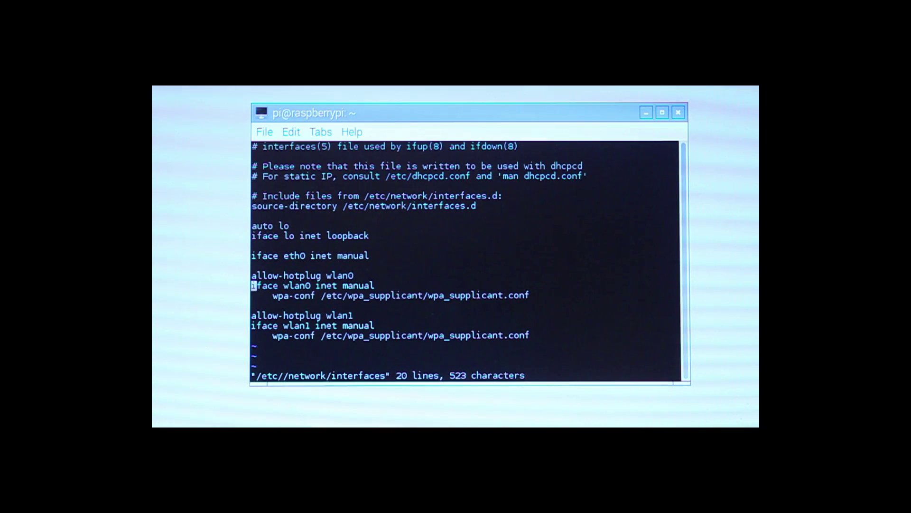
pyautogui.press('A')
pyautogui.press('Return')
pyautogui.write('wireless-p')
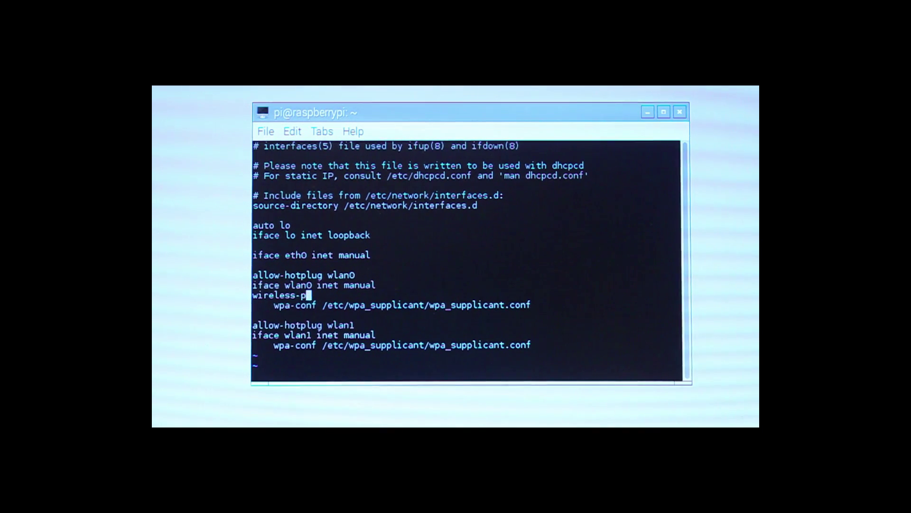
pyautogui.write('ower off')
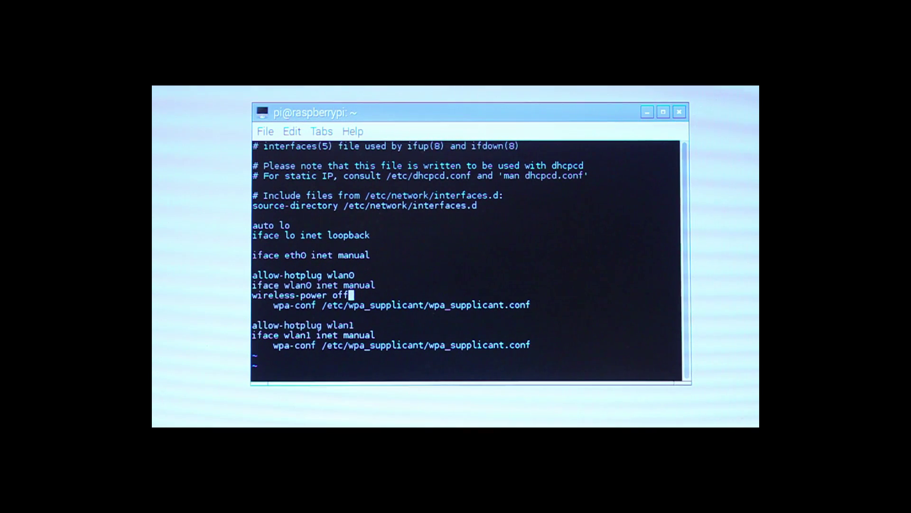
pyautogui.press('Escape')
pyautogui.write(':wq')
pyautogui.press('Return')
pyautogui.write('sudo apt')
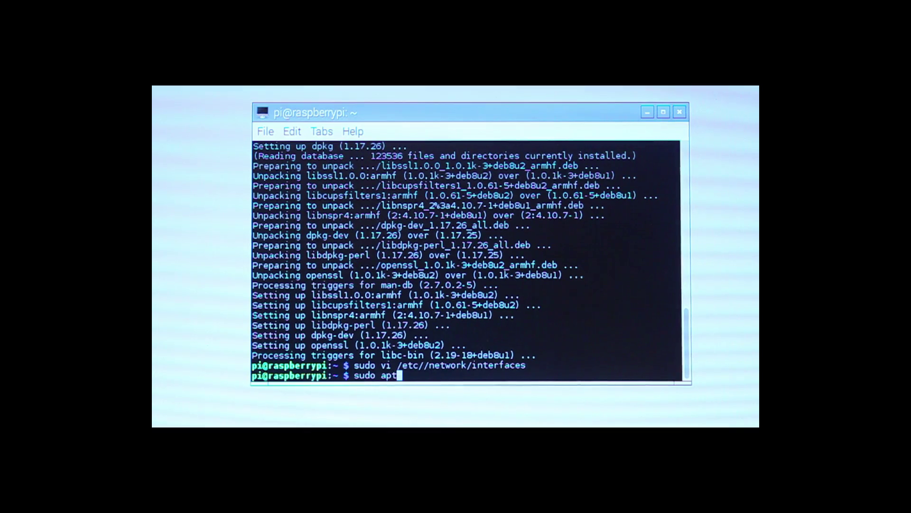
pyautogui.write('-get install w')
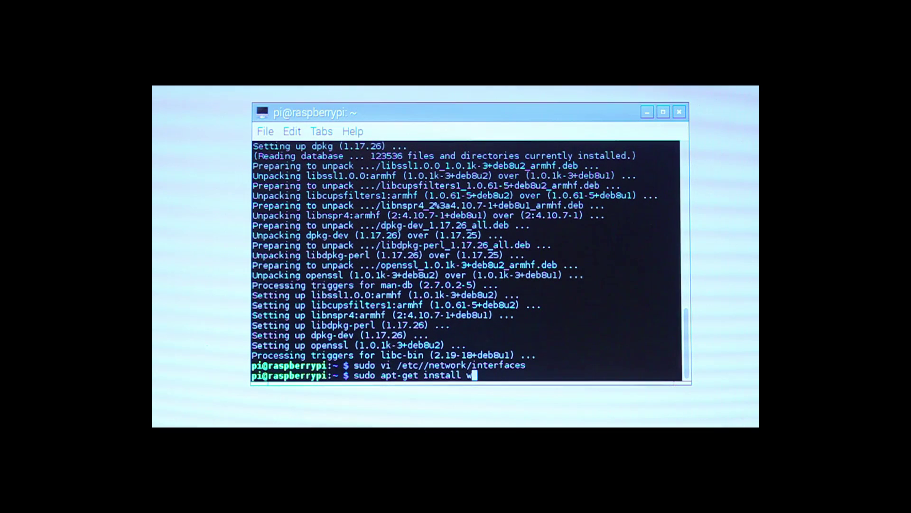
pyautogui.write('icd')
# Install the wicd package, confirming its dependencies.
pyautogui.press('Return')
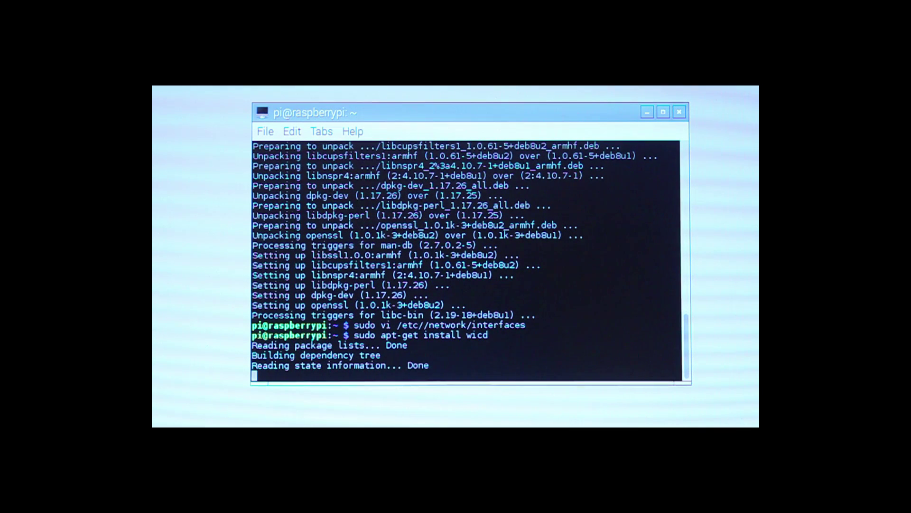
pyautogui.write('y')
pyautogui.press('Return')
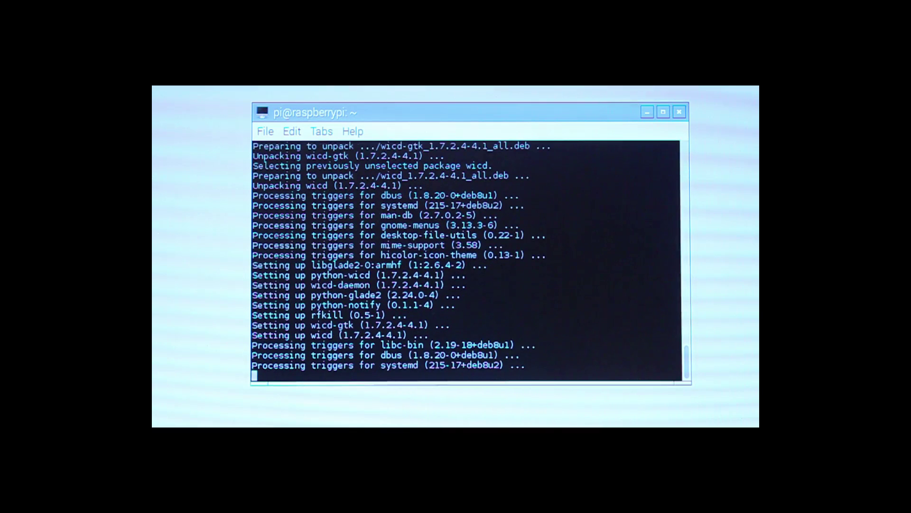
# Launch wicd-gtk, relaunching it with sudo after the unprivileged attempt fails.
pyautogui.write('wicd-')
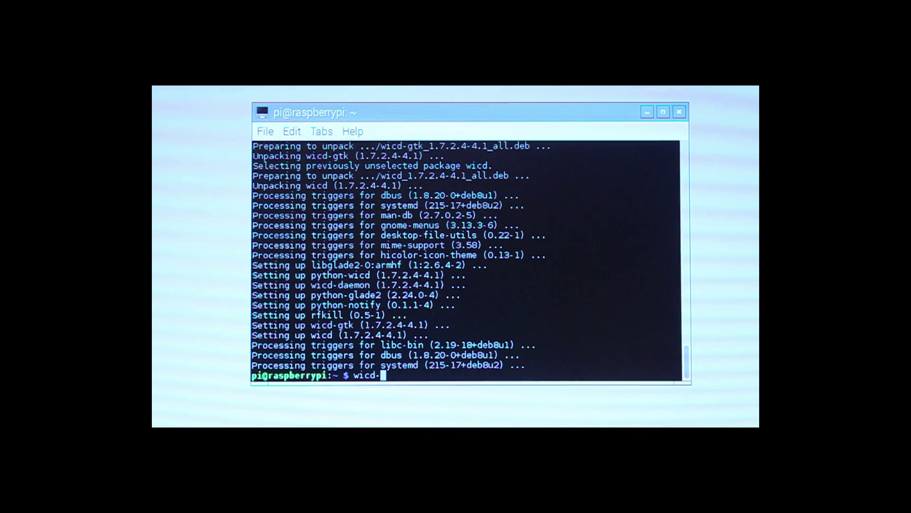
pyautogui.write('gtk')
pyautogui.press('Return')
pyautogui.hotkey('ctrl', 'c')
pyautogui.write('sudo w')
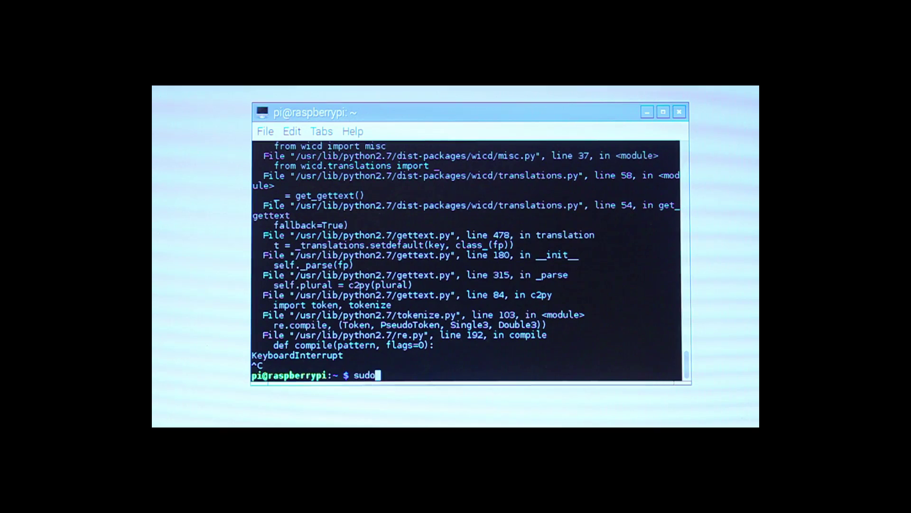
pyautogui.write('icd-gtk')
pyautogui.press('Return')
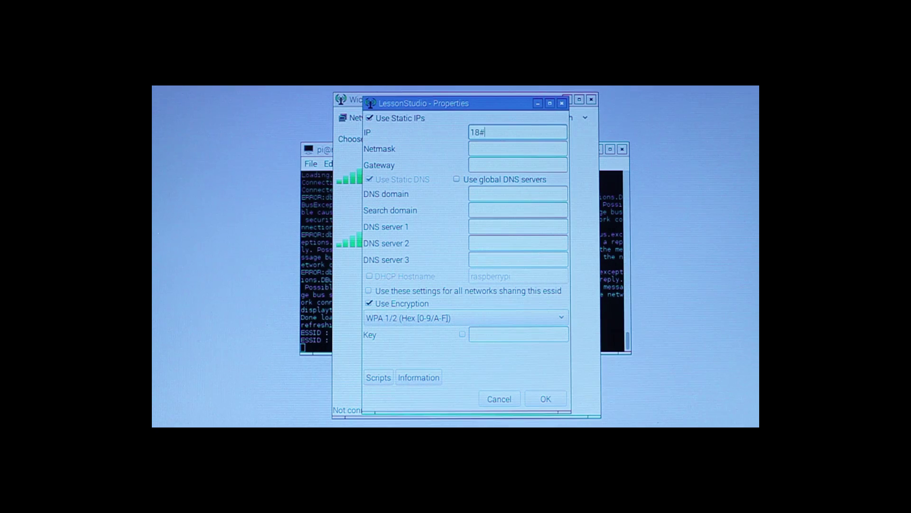
# Give LessonStudio static IP 192.168.1.150 with DNS servers 8.8.8.8 and 8.8.4.4.
pyautogui.press('BackSpace')
pyautogui.press('BackSpace')
pyautogui.write('92.168.1.15')
pyautogui.press('Tab')
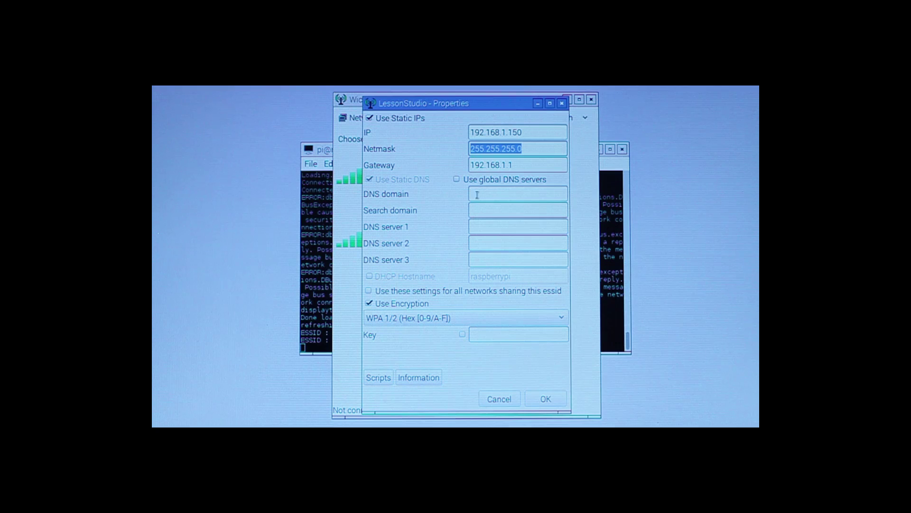
pyautogui.click(499, 224)
pyautogui.write('8.8.8.8')
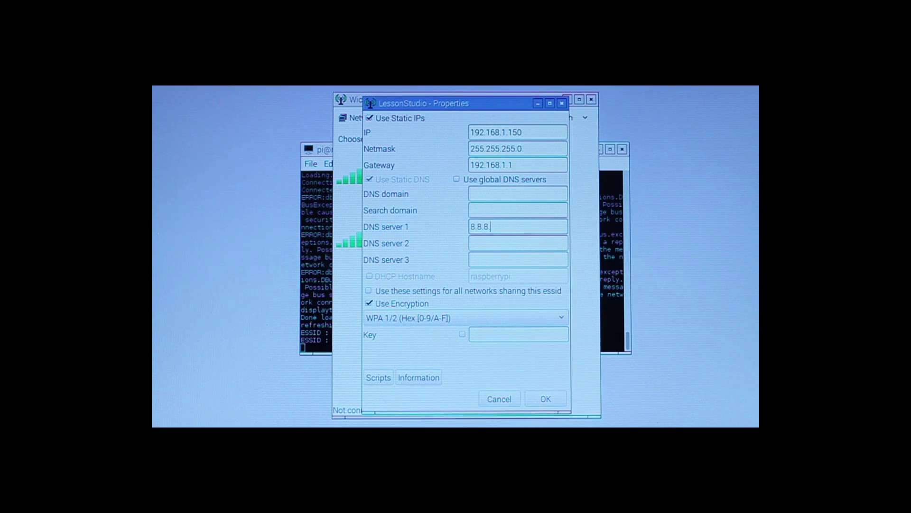
pyautogui.click(483, 239)
pyautogui.write('8.8.4.4')
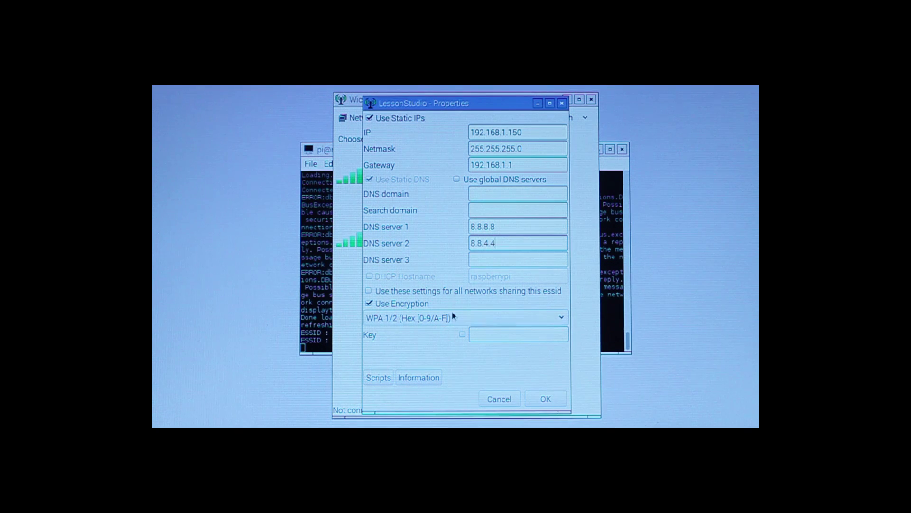
# Use WPA 1/2 Passphrase encryption, save, and set LessonStudio to auto-connect and connect.
pyautogui.click(442, 319)
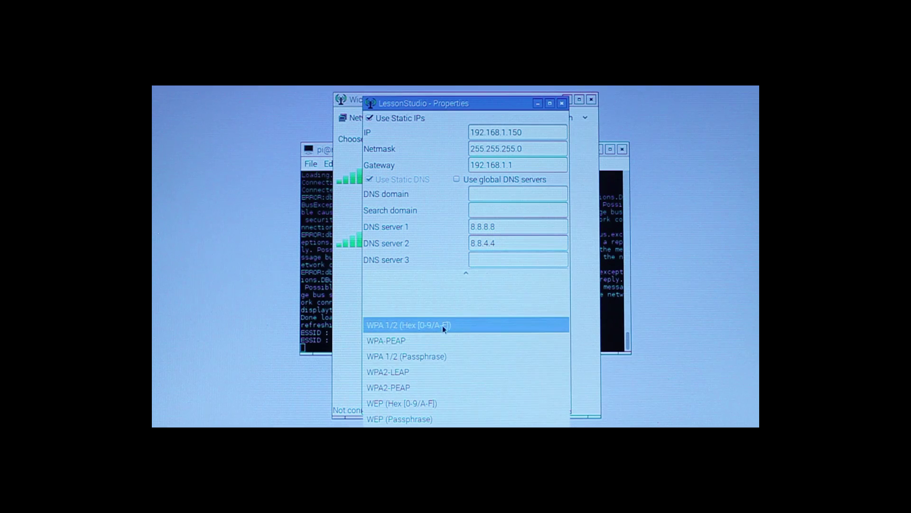
pyautogui.click(449, 355)
pyautogui.click(463, 335)
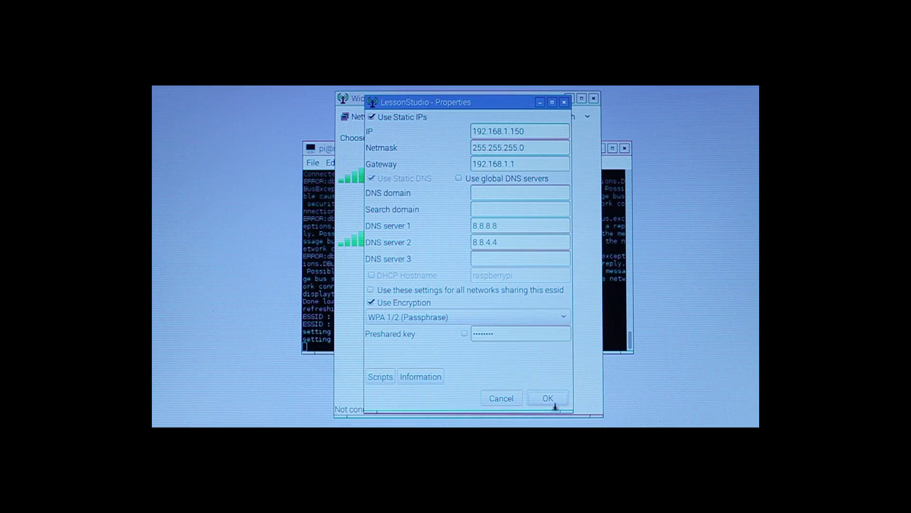
pyautogui.click(554, 401)
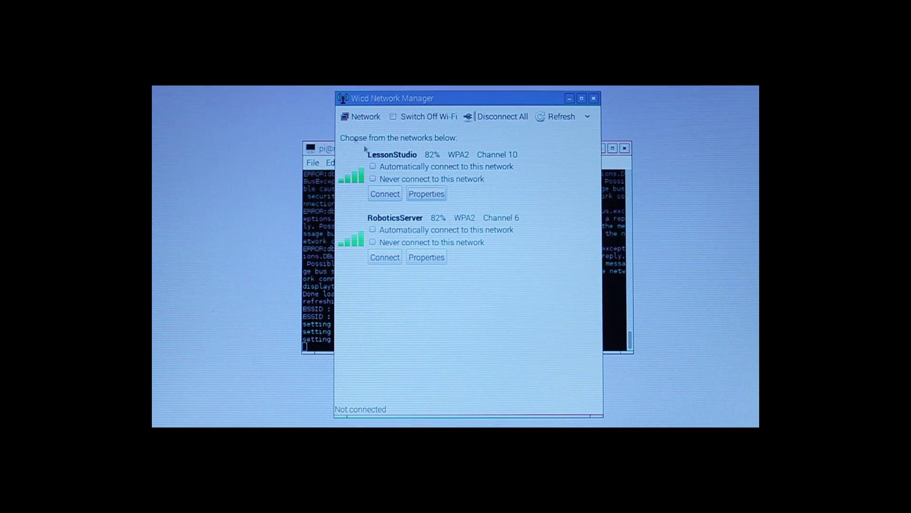
pyautogui.click(373, 166)
pyautogui.click(382, 191)
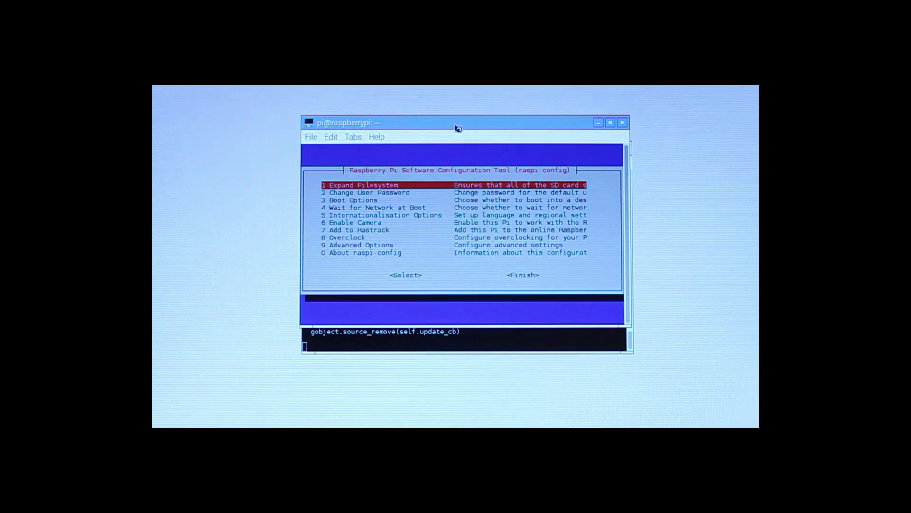
# Set the boot option to B1 Console requiring login.
pyautogui.press('Down')
pyautogui.press('Down')
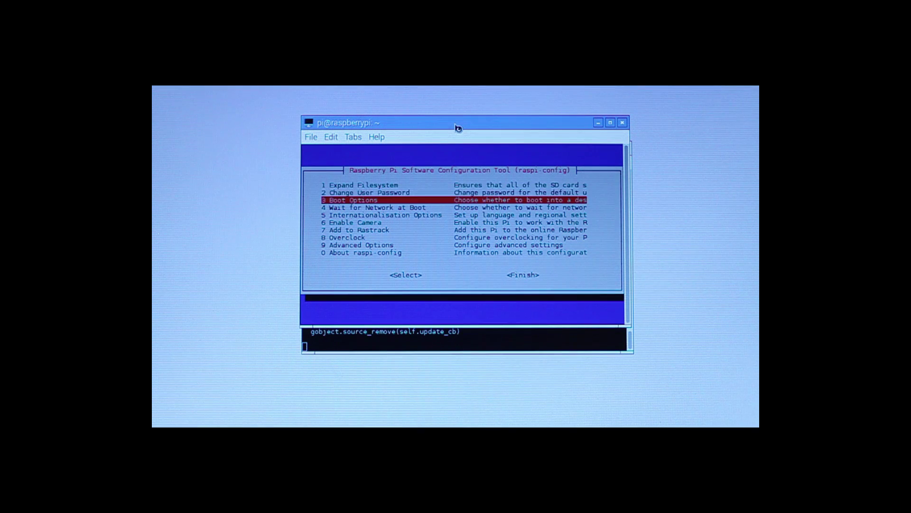
pyautogui.press('Return')
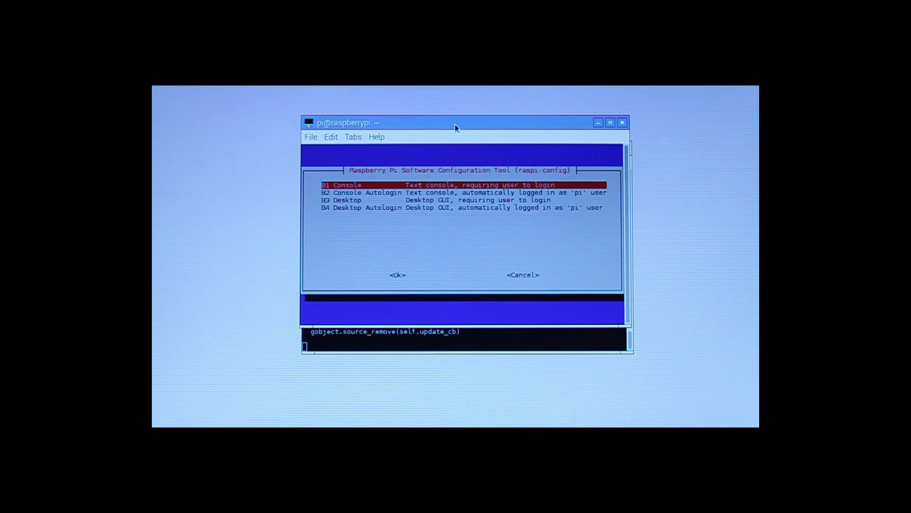
pyautogui.press('Return')
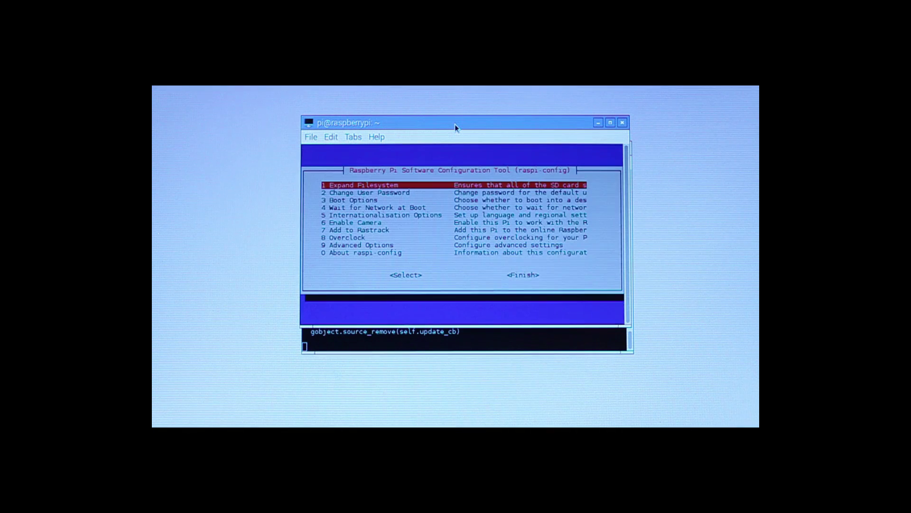
# Leave raspi-config via Finish so the reboot prompt appears.
pyautogui.press('Down')
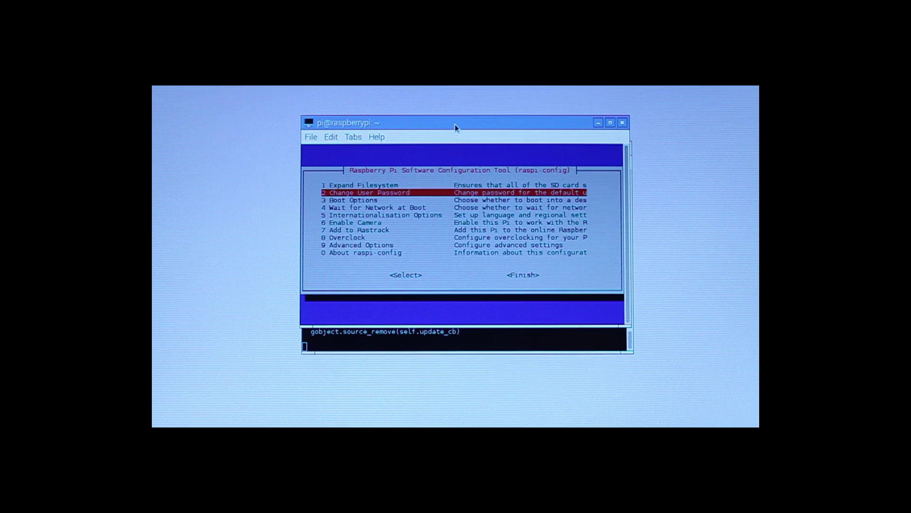
pyautogui.press('Down')
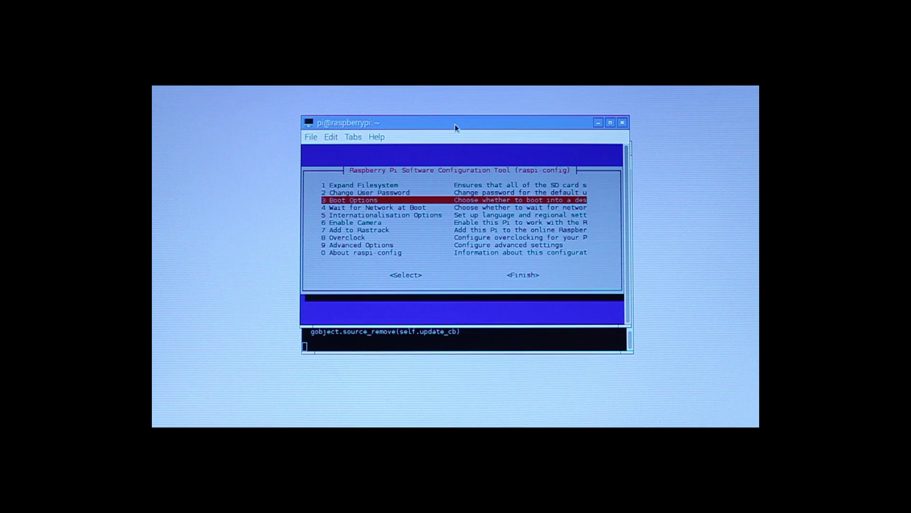
pyautogui.press('Down')
pyautogui.press('Down')
pyautogui.press('Down')
pyautogui.press('Down')
pyautogui.press('Down')
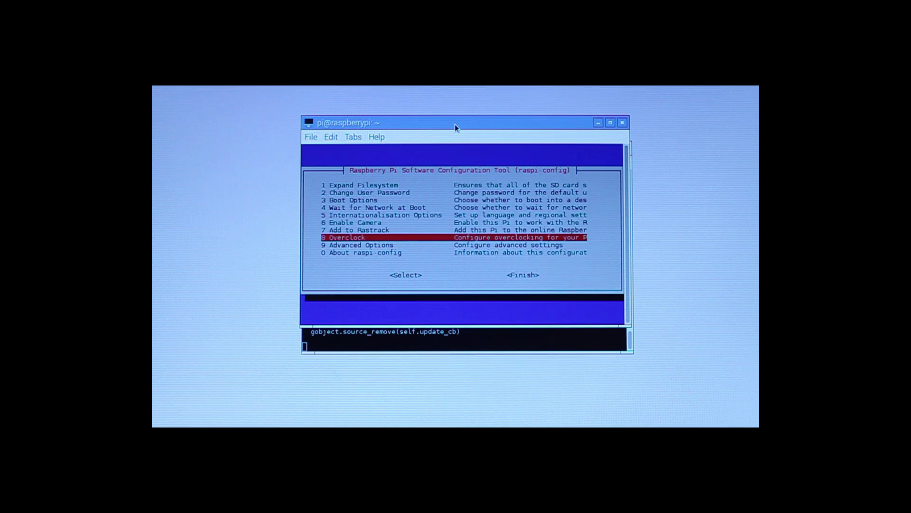
pyautogui.press('Down')
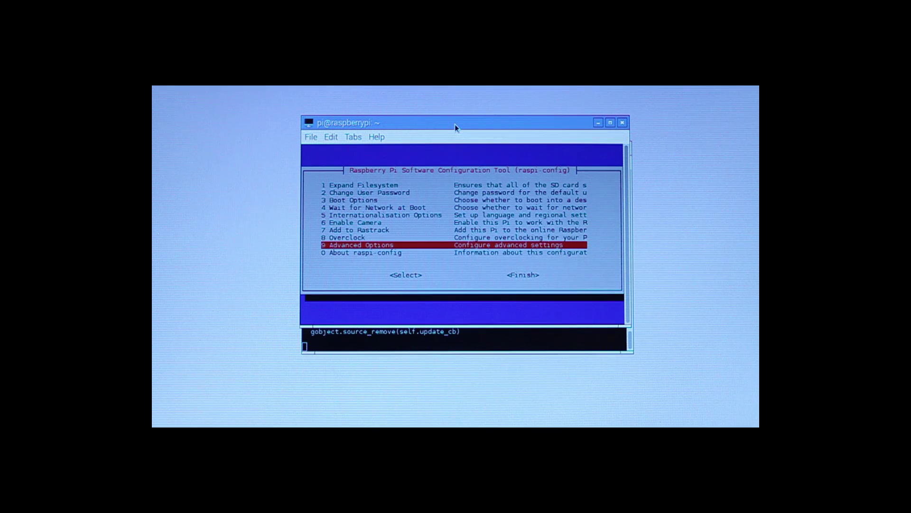
pyautogui.press('Home')
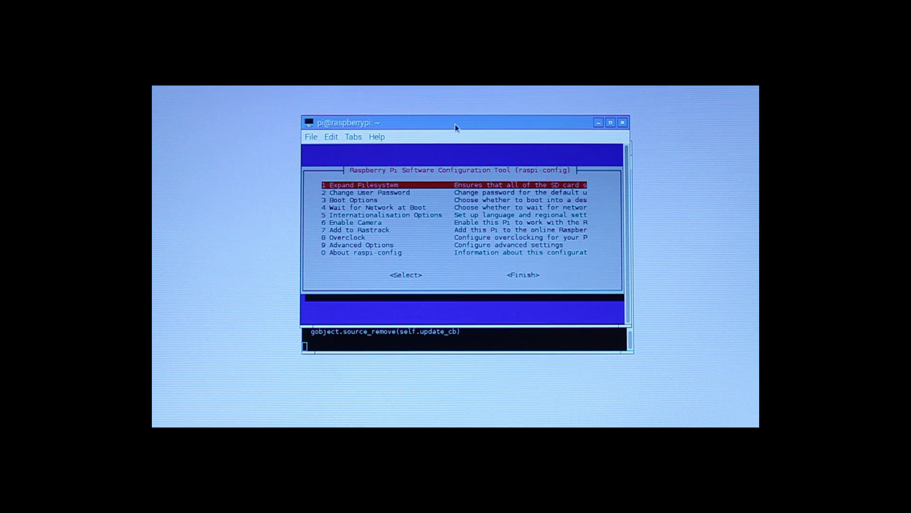
pyautogui.press('Escape')
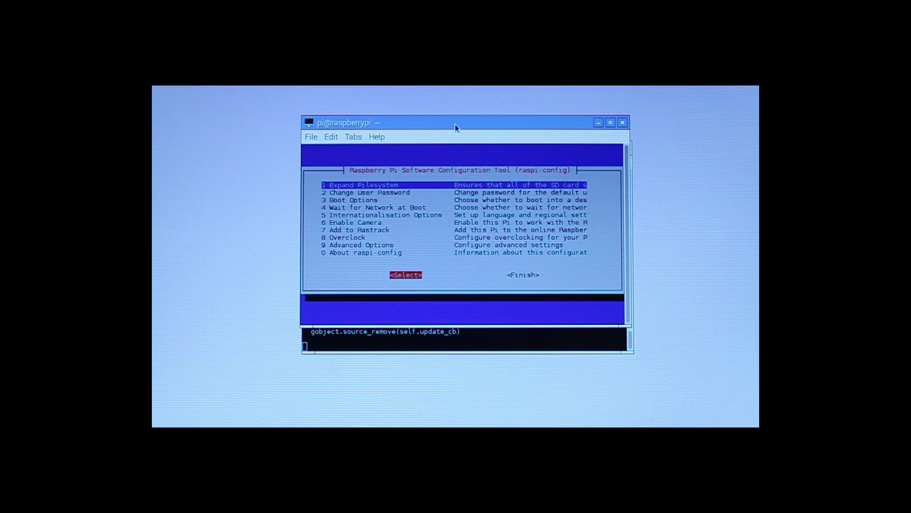
pyautogui.press('Return')
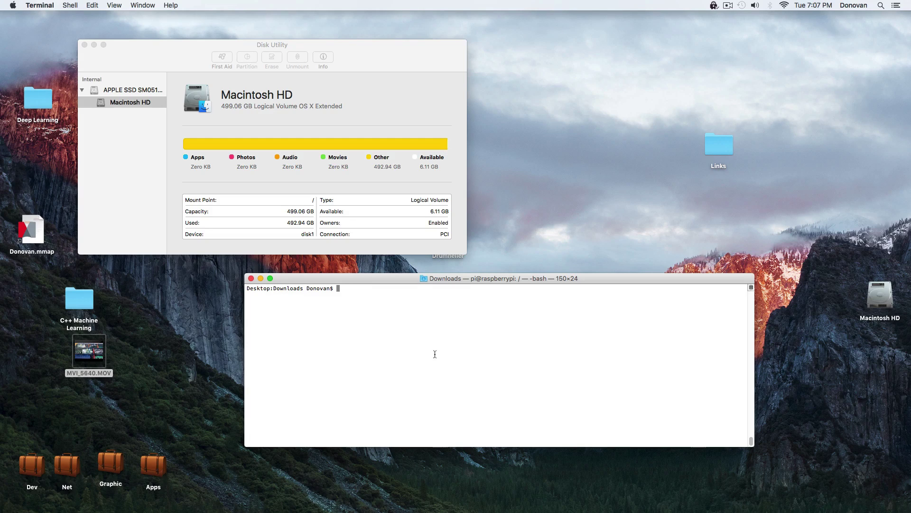
pyautogui.write('ssh pi@192.168.1.150')
pyautogui.press('Return')
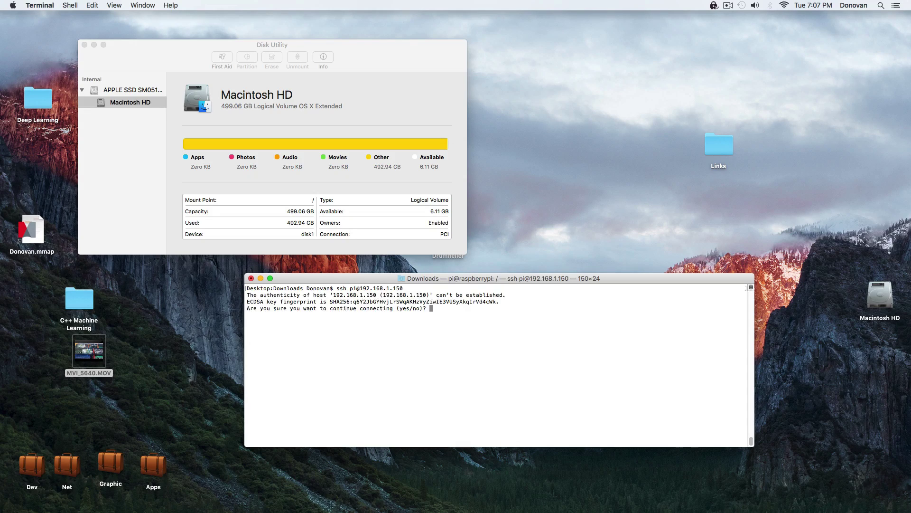
pyautogui.write('yes')
pyautogui.press('Return')
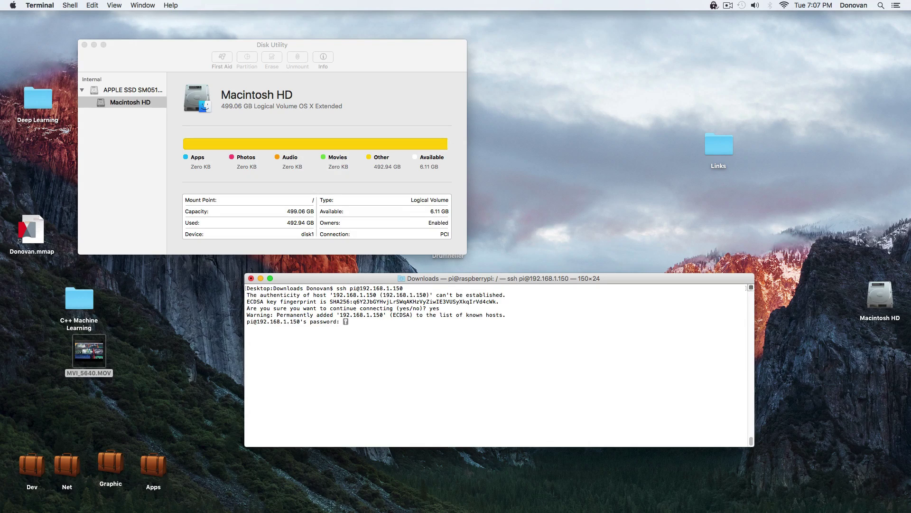
pyautogui.write('raspberry')
pyautogui.press('Return')
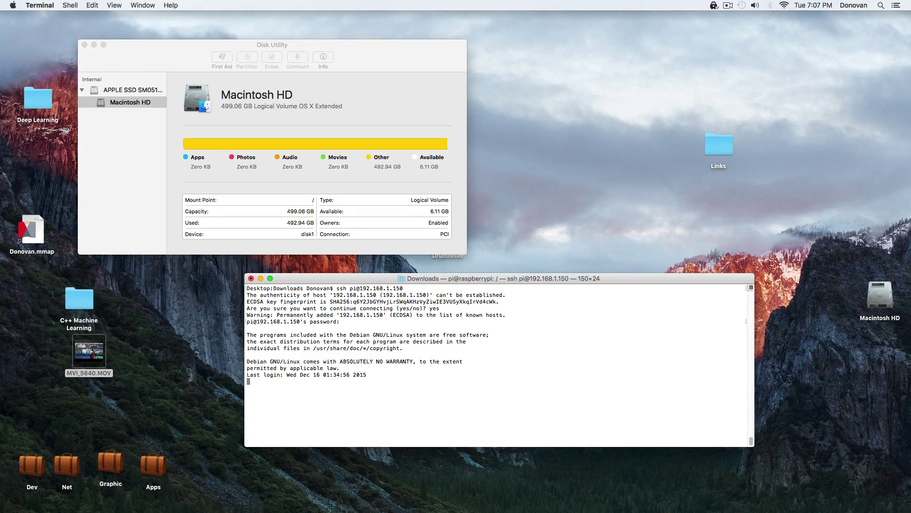
# Install tightvncserver on the Pi.
pyautogui.write('apt-ge')
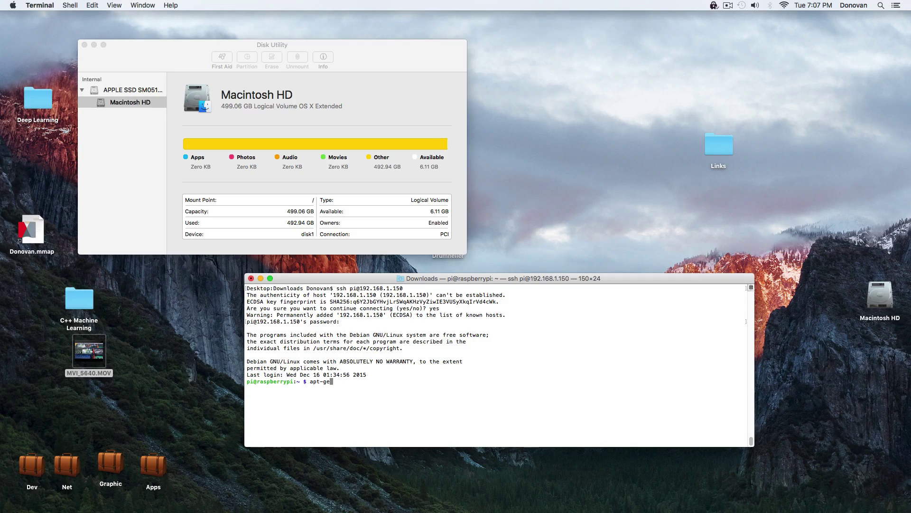
pyautogui.press('BackSpace')
pyautogui.press('BackSpace')
pyautogui.press('BackSpace')
pyautogui.press('BackSpace')
pyautogui.press('BackSpace')
pyautogui.press('BackSpace')
pyautogui.write('sudo apt-get install tightvncserver')
pyautogui.press('Return')
pyautogui.write('y')
pyautogui.press('Return')
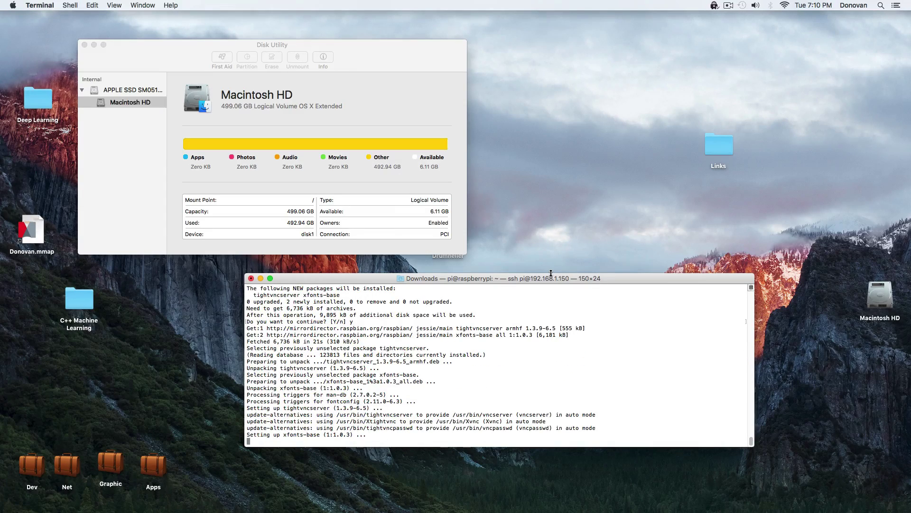
# Check disk space with df, then install the arduino package.
pyautogui.write('df')
pyautogui.press('Return')
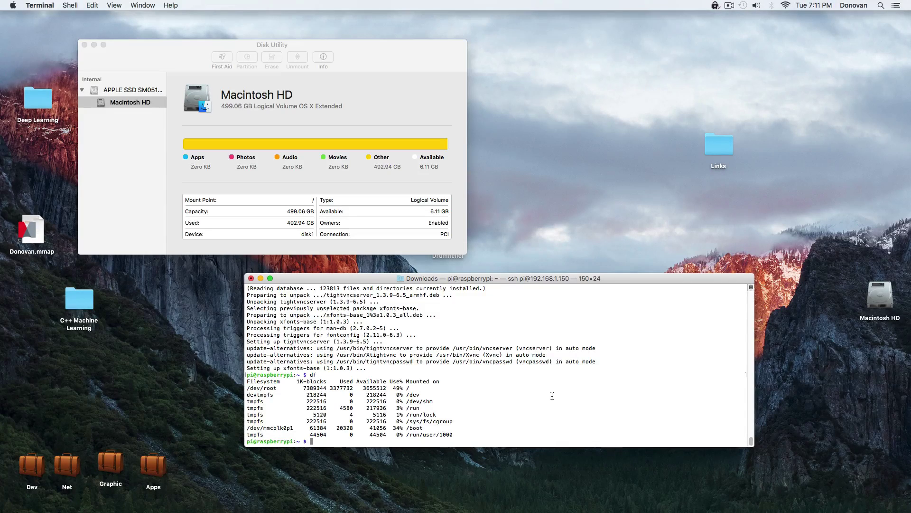
pyautogui.write('sudo apt-get install arduino')
pyautogui.press('Return')
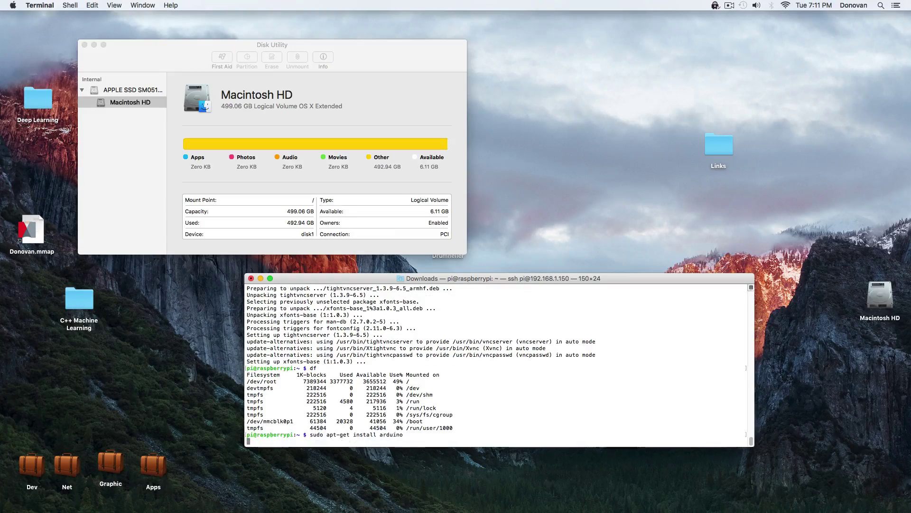
pyautogui.write('y')
pyautogui.press('Return')
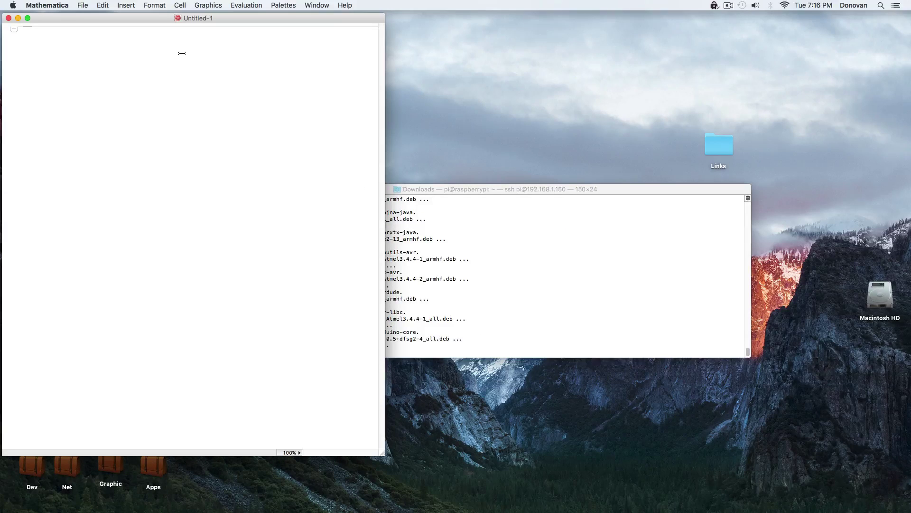
# Evaluate 15x^5+7x and select its derivative result 7+75x^4.
pyautogui.write('15 x^5 + 7 x}')
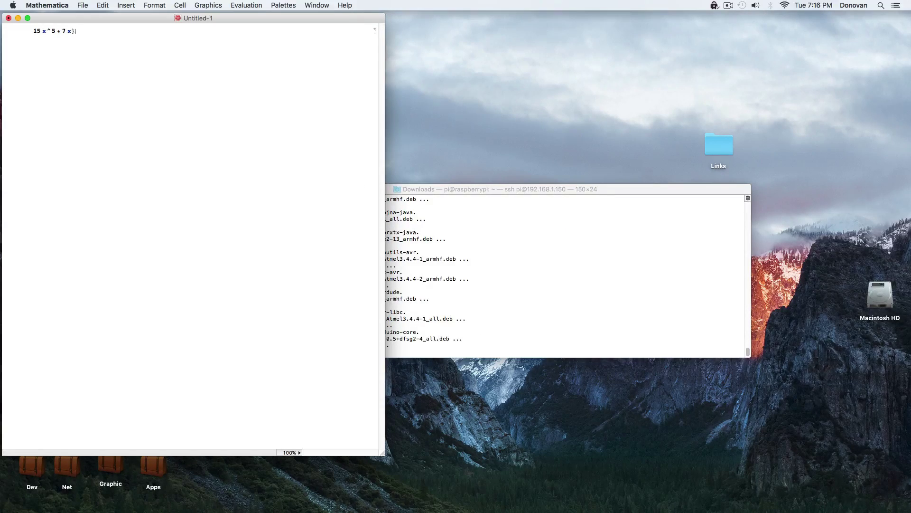
pyautogui.hotkey('shift', 'Return')
pyautogui.click(67, 55)
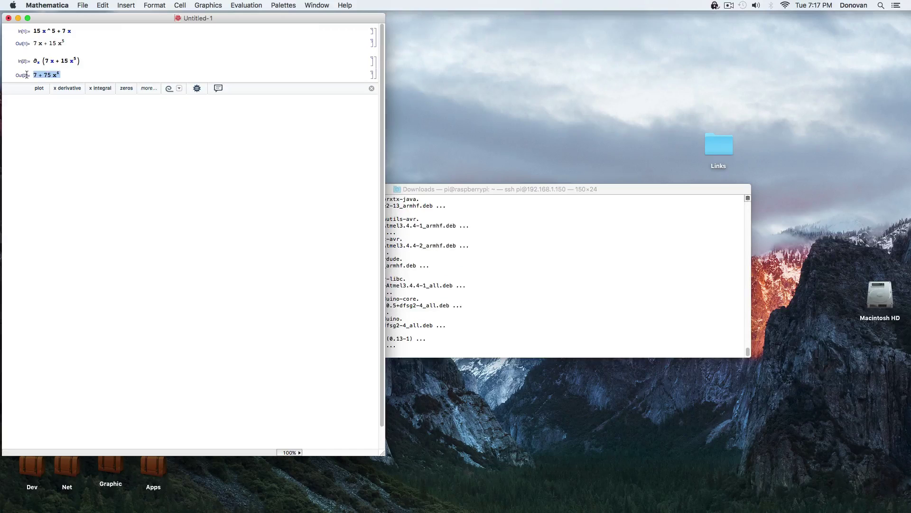
pyautogui.press('Up')
pyautogui.press('Up')
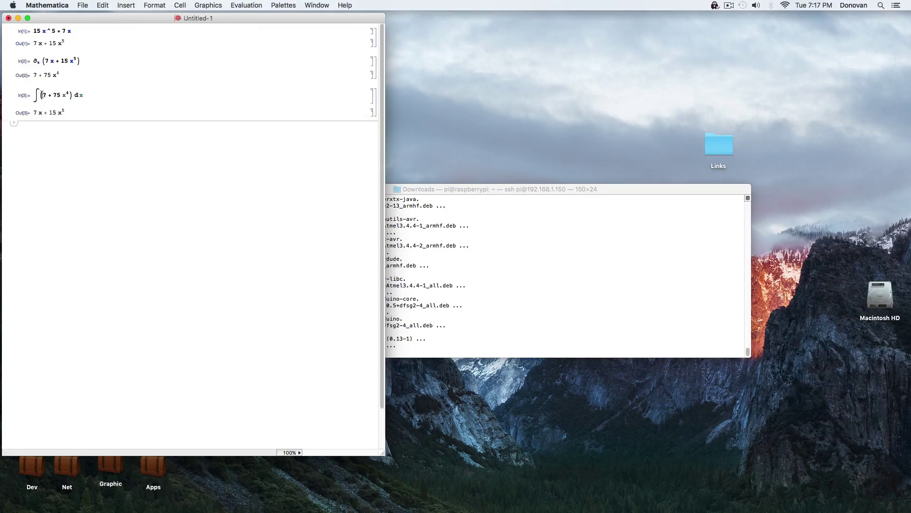
# Prefix the first expression with a copied integral sign and re-evaluate it.
pyautogui.moveTo(35, 95); pyautogui.dragTo(47, 95)
pyautogui.press('super+c')
pyautogui.click(33, 31)
pyautogui.press('super+v')
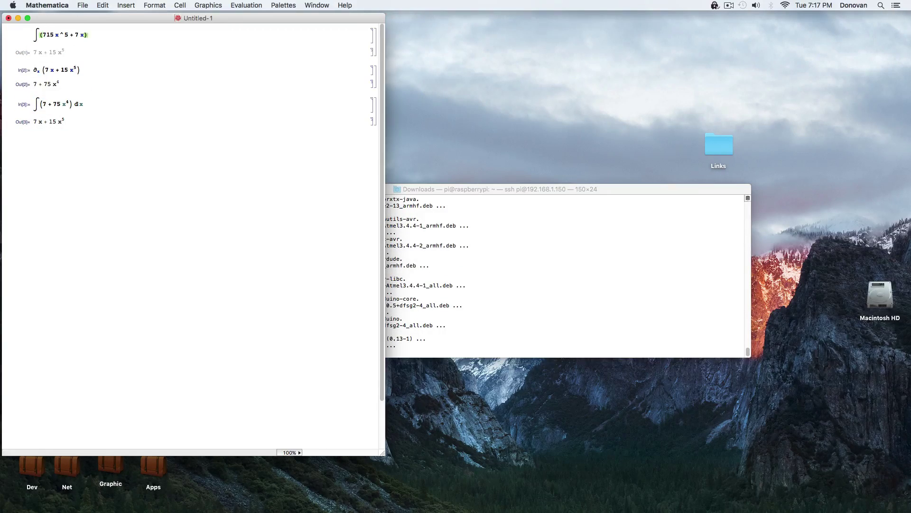
pyautogui.hotkey('shift', 'Return')
# Add a copied dx to integrate 715x^5+7x, evaluate it, and hide Mathematica.
pyautogui.moveTo(74, 123); pyautogui.dragTo(84, 123)
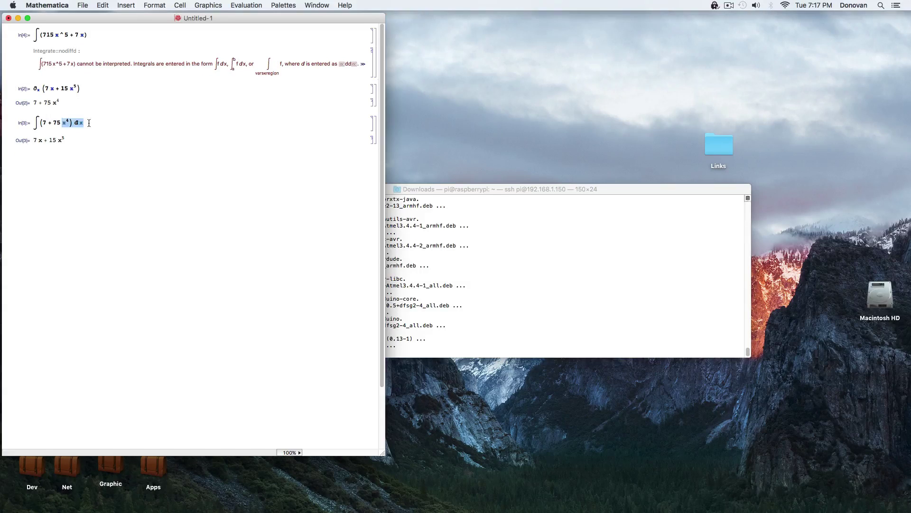
pyautogui.press('super+c')
pyautogui.click(95, 35)
pyautogui.press('super+v')
pyautogui.hotkey('shift', 'Return')
pyautogui.click(54, 54)
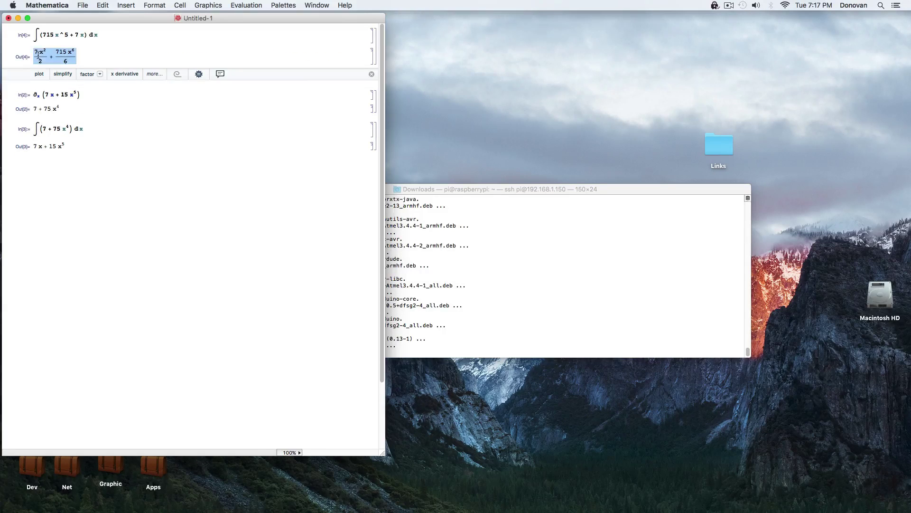
pyautogui.press('super+h')
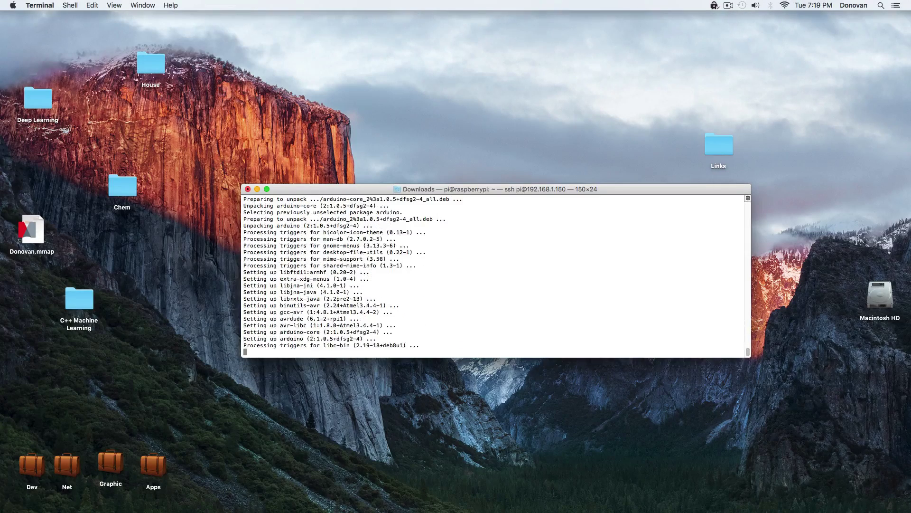
# Start tightvncserver with sudo, set the VNC password, and decline a view-only password.
pyautogui.write('sudo ')
pyautogui.write('tightvncserer')
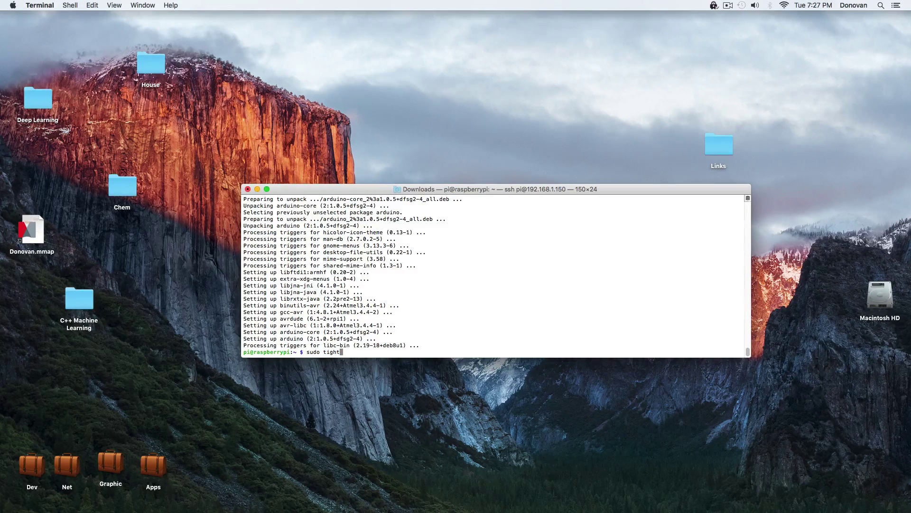
pyautogui.press('BackSpace')
pyautogui.press('BackSpace')
pyautogui.write('ver')
pyautogui.press('Return')
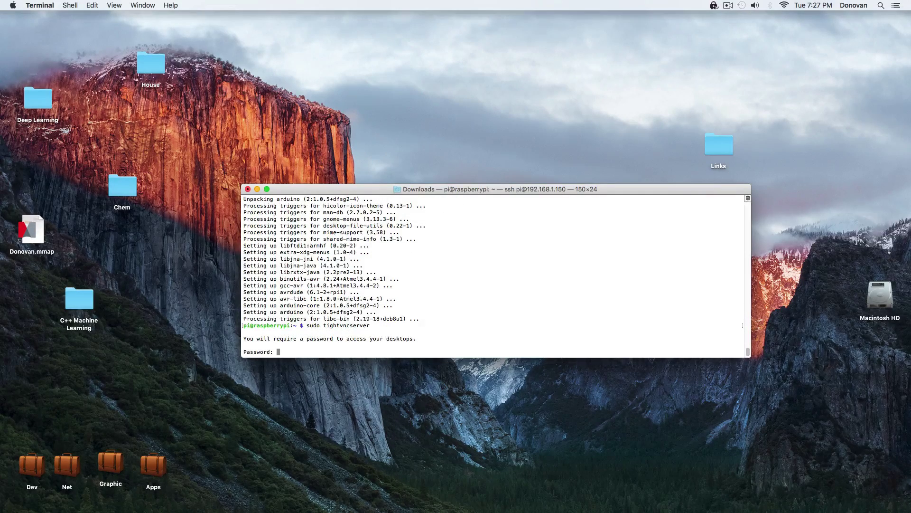
pyautogui.press('Return')
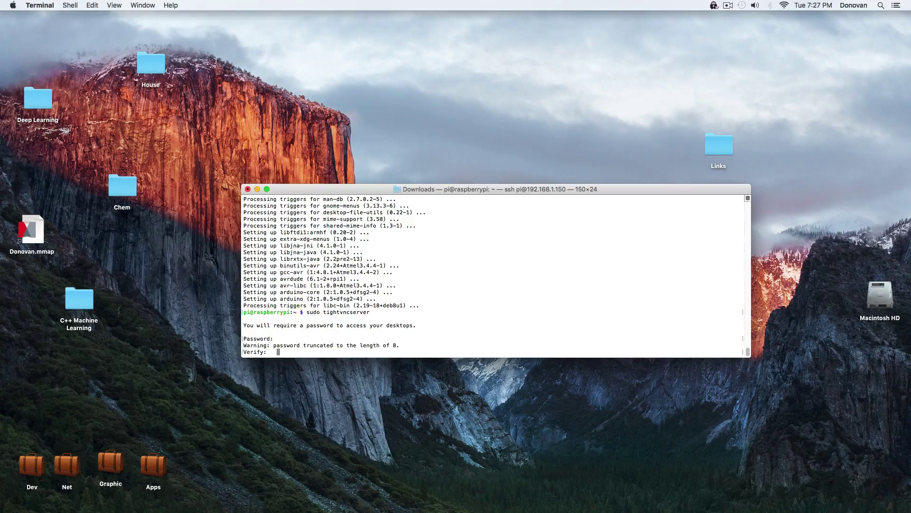
pyautogui.press('Return')
pyautogui.write('n')
pyautogui.press('Return')
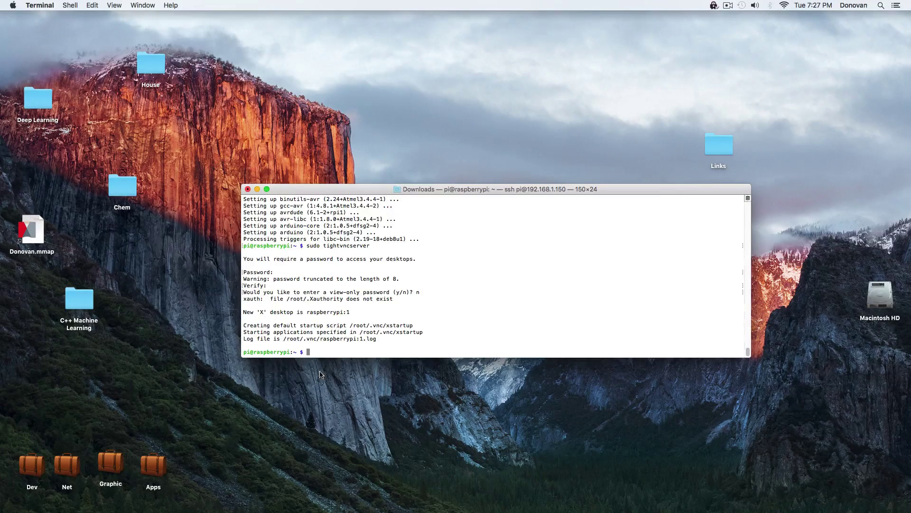
# Open vnc://192.168.1.150:5901 from Safari and connect with the saved password.
pyautogui.click(297, 503)
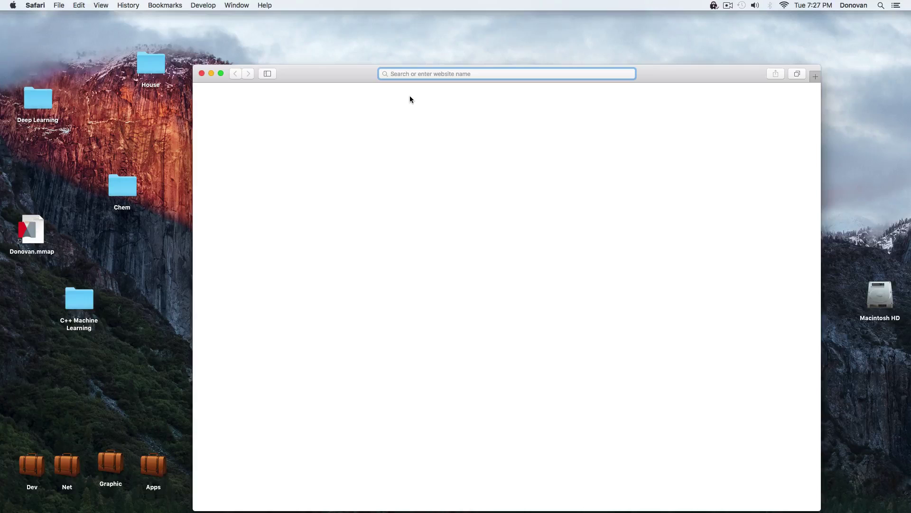
pyautogui.write('vnc')
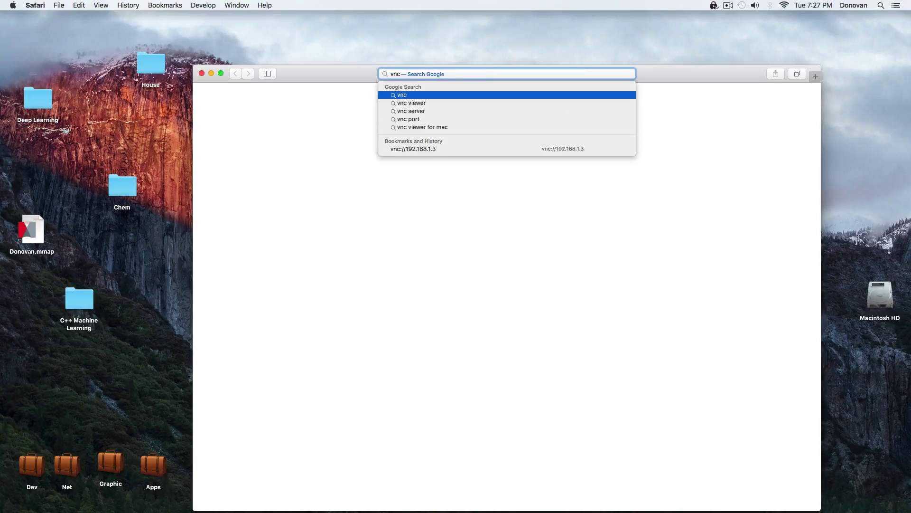
pyautogui.write('://192')
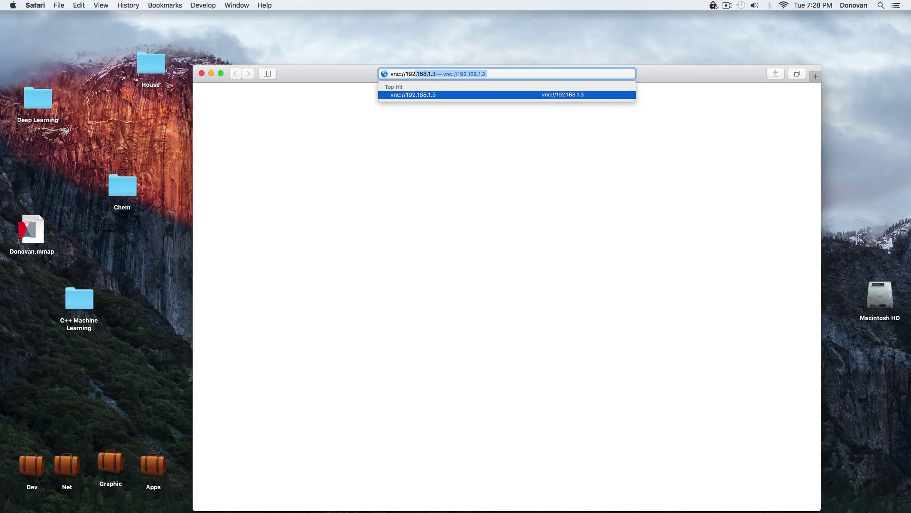
pyautogui.write('.168.1.15')
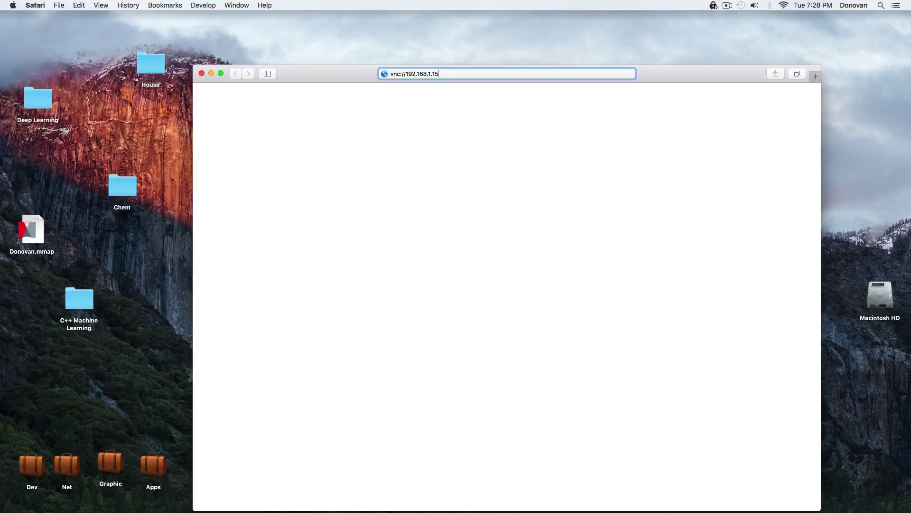
pyautogui.write('0:5901')
pyautogui.press('Return')
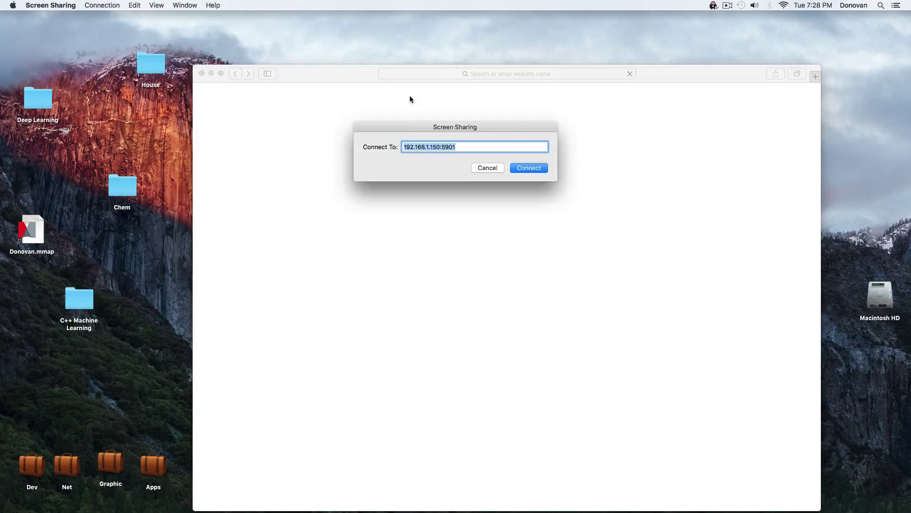
pyautogui.press('Return')
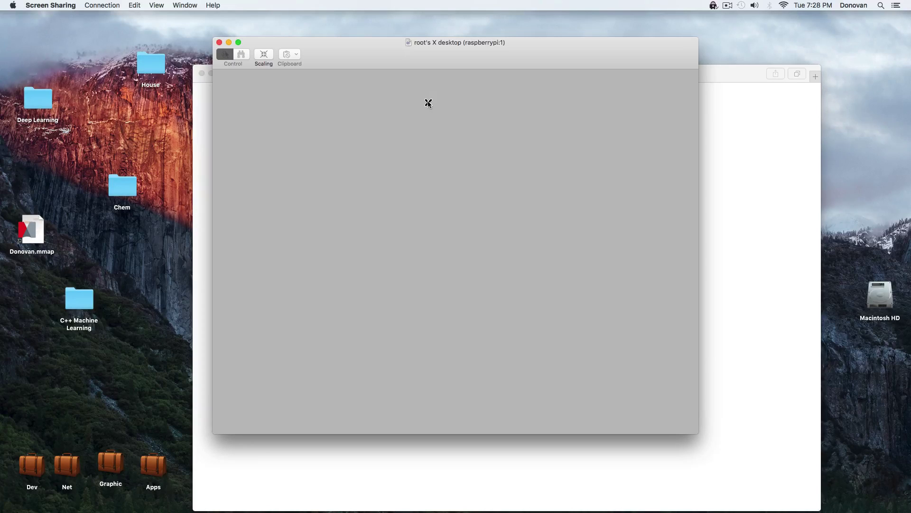
pyautogui.press('super+w')
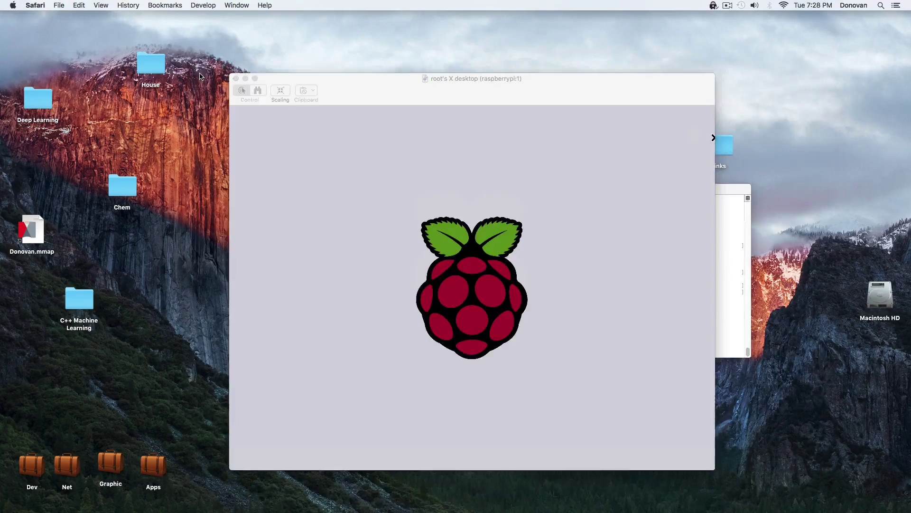
# Launch the Arduino IDE as root with sudo arduino in LXTerminal.
pyautogui.click(531, 93)
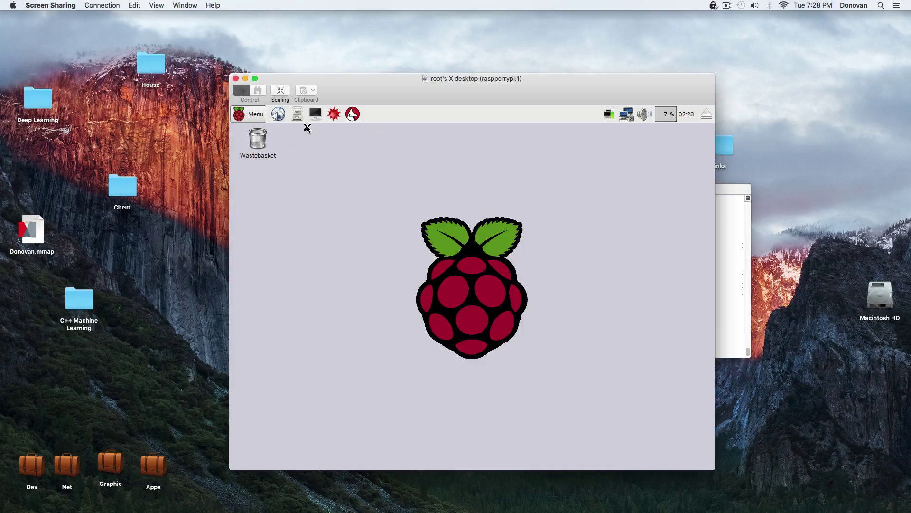
pyautogui.click(315, 113)
pyautogui.write('su')
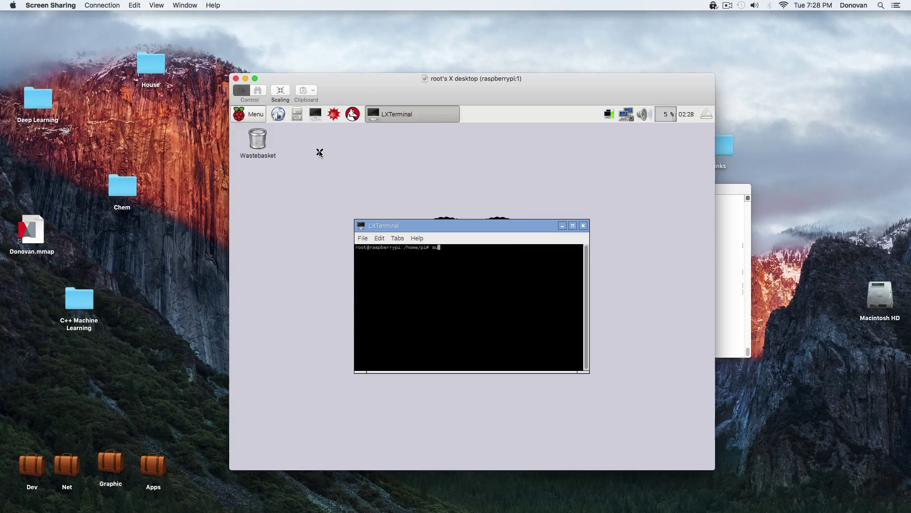
pyautogui.write('do arduino')
pyautogui.press('Return')
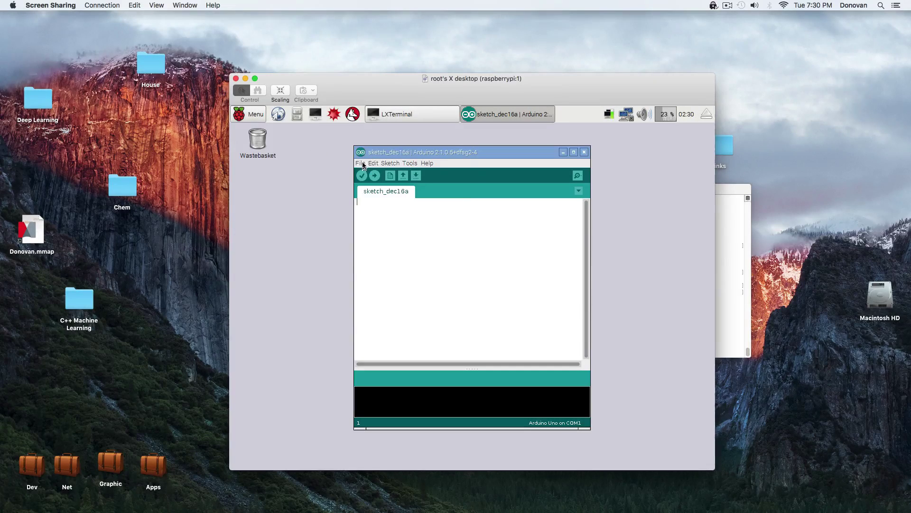
# Open the Blink example from File > Examples > 01.Basics.
pyautogui.click(360, 163)
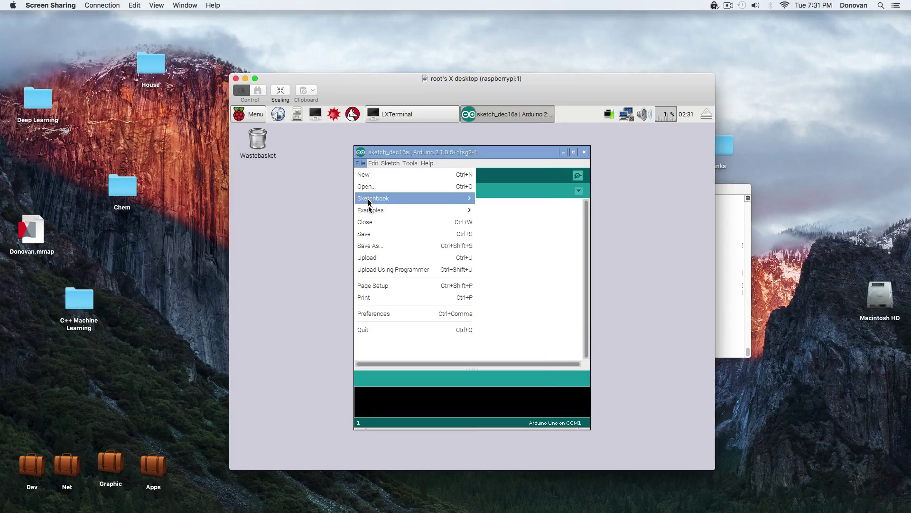
pyautogui.moveTo(370, 211)
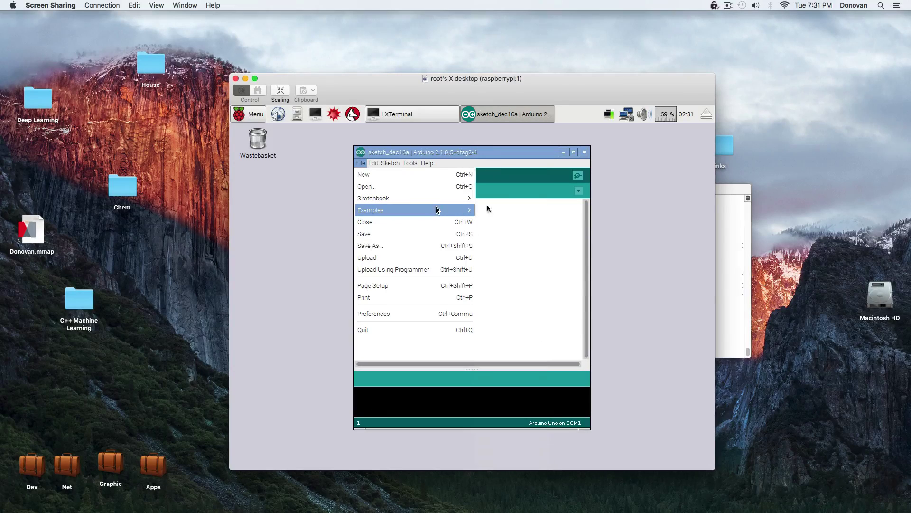
pyautogui.moveTo(512, 155)
pyautogui.click(570, 176)
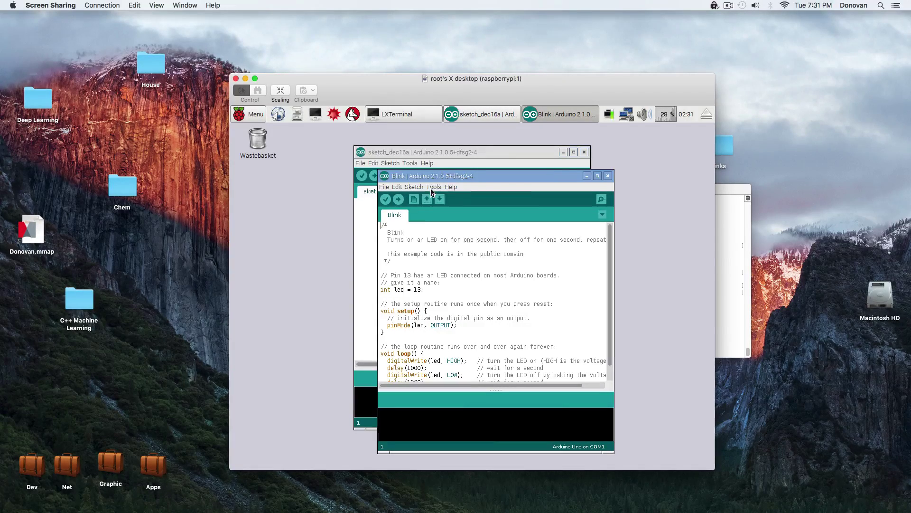
# Set the board to Arduino Nano w/ ATmega328 and the serial port to /dev/ttyUSB0.
pyautogui.click(433, 187)
pyautogui.moveTo(445, 251)
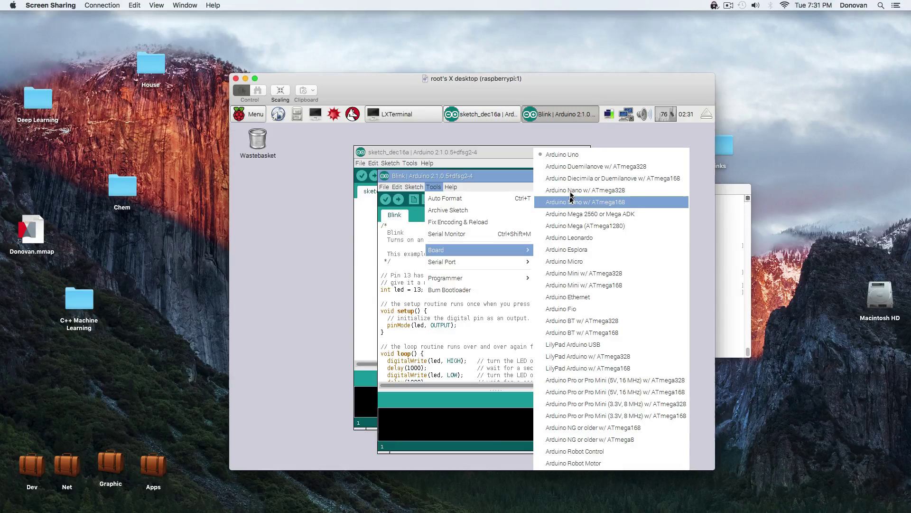
pyautogui.click(563, 190)
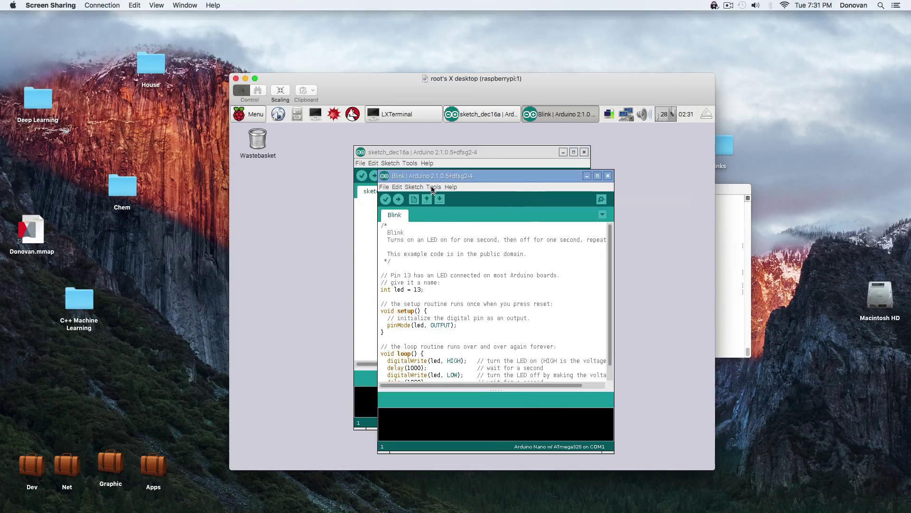
pyautogui.click(434, 188)
pyautogui.moveTo(449, 263)
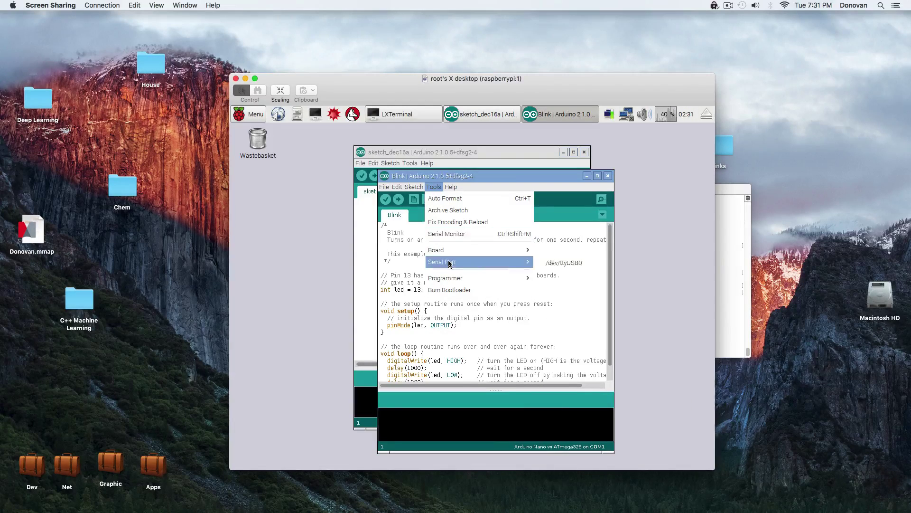
pyautogui.click(572, 262)
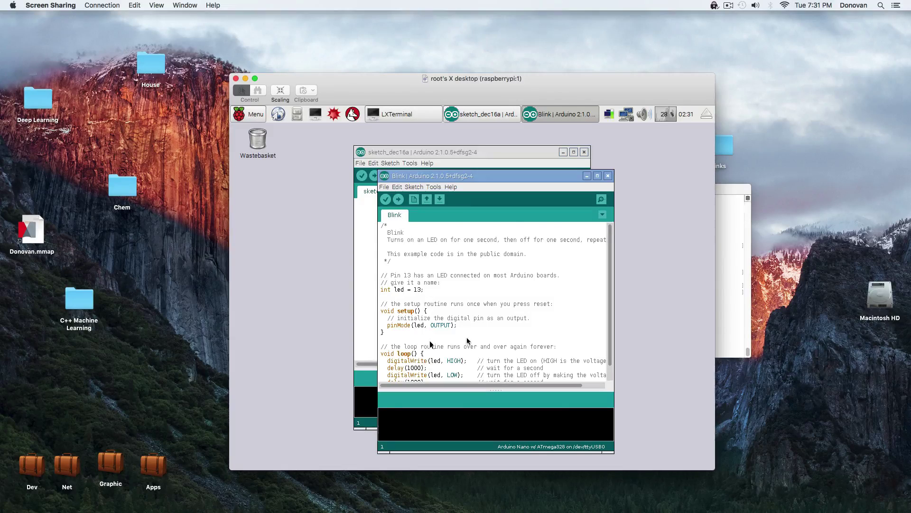
# Change the first Blink delay from 1000 to 500 and select the second delay's 1000.
pyautogui.scroll(-1, 415, 346)
pyautogui.doubleClick(414, 354)
pyautogui.write('500')
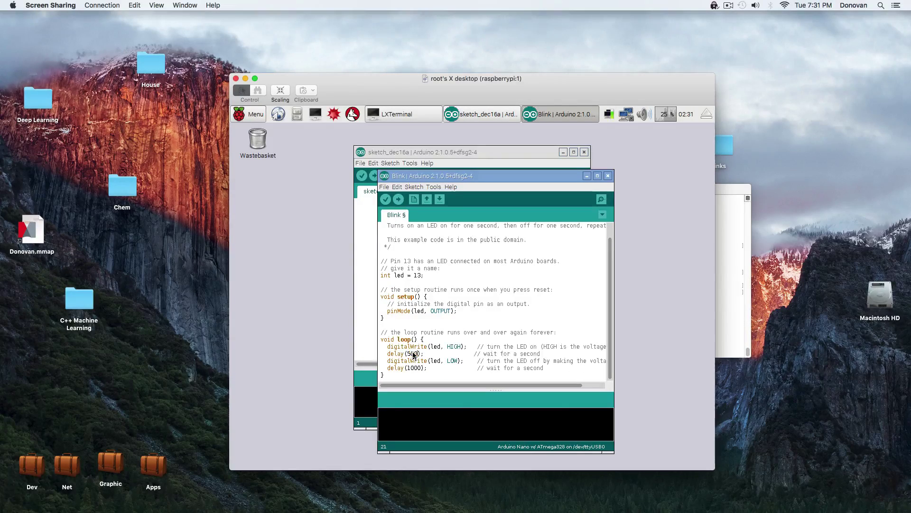
pyautogui.doubleClick(414, 368)
# Make the second delay 500 and upload the Blink sketch to the Nano.
pyautogui.write('500')
pyautogui.click(399, 200)
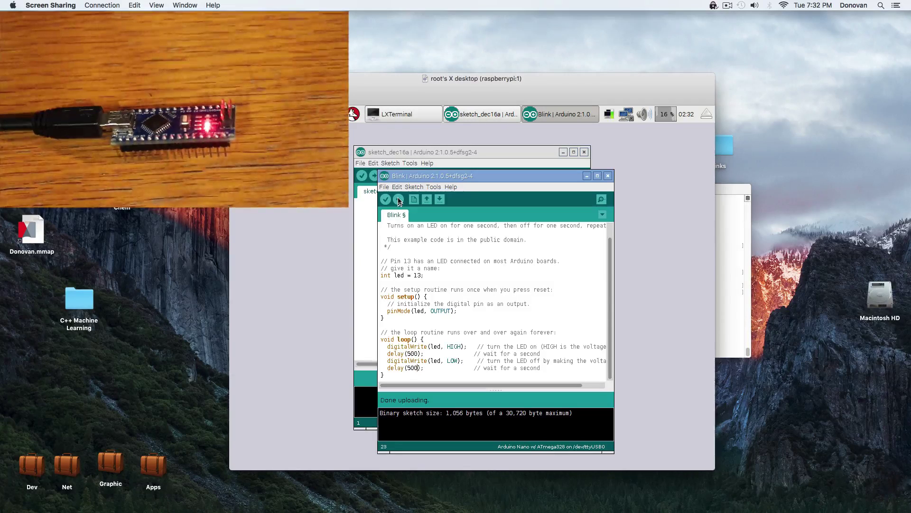
# Replace 500 with 100 in both delay() calls and upload the faster Blink to the Nano.
pyautogui.doubleClick(411, 353)
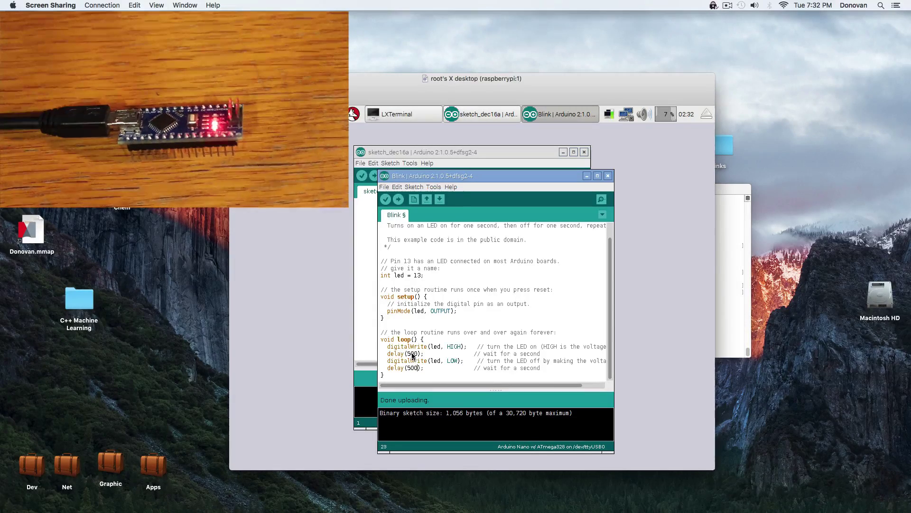
pyautogui.write('100')
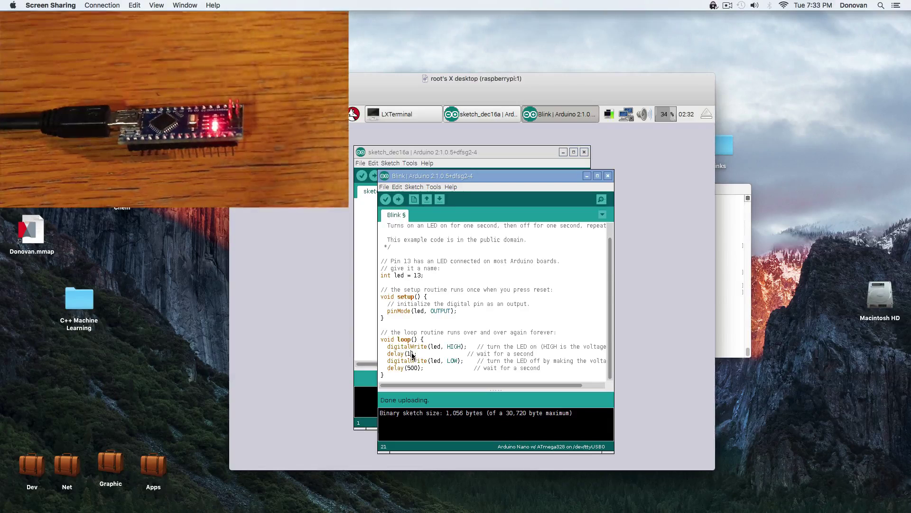
pyautogui.doubleClick(412, 368)
pyautogui.write('100')
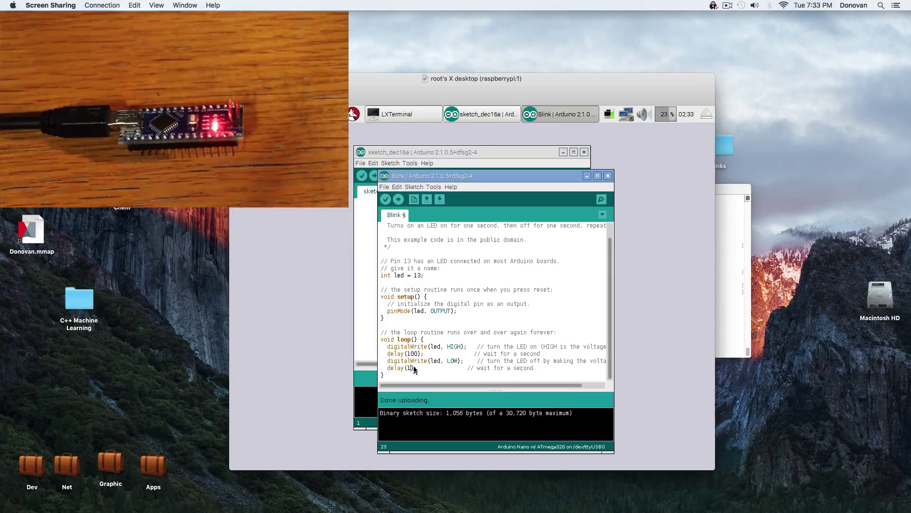
pyautogui.click(399, 200)
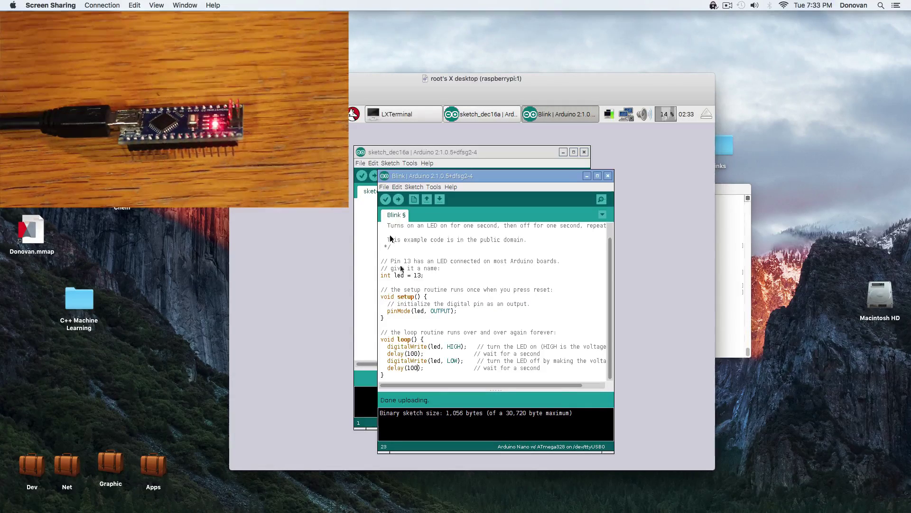
# Set both Blink delays to 50 ms, fixing a typo in the second, and upload to the Nano.
pyautogui.doubleClick(411, 354)
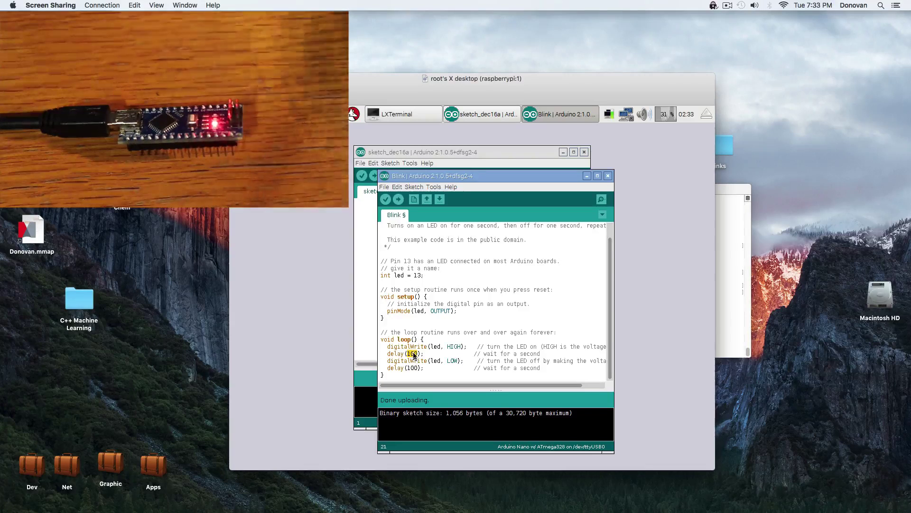
pyautogui.write('50')
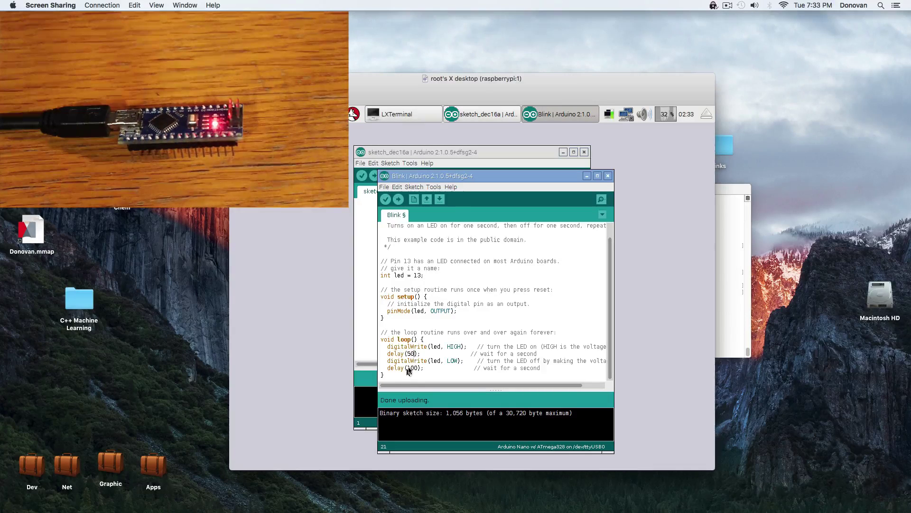
pyautogui.doubleClick(411, 368)
pyautogui.write('50')
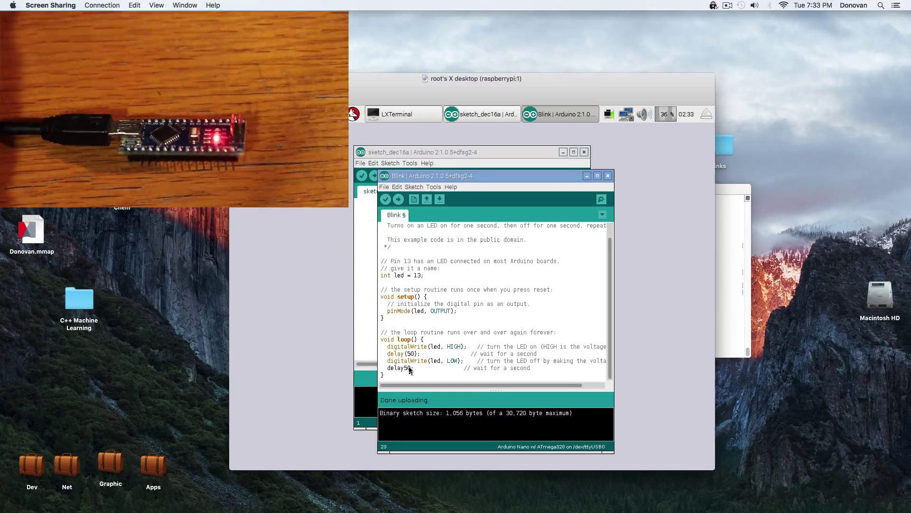
pyautogui.write('0')
pyautogui.press('BackSpace')
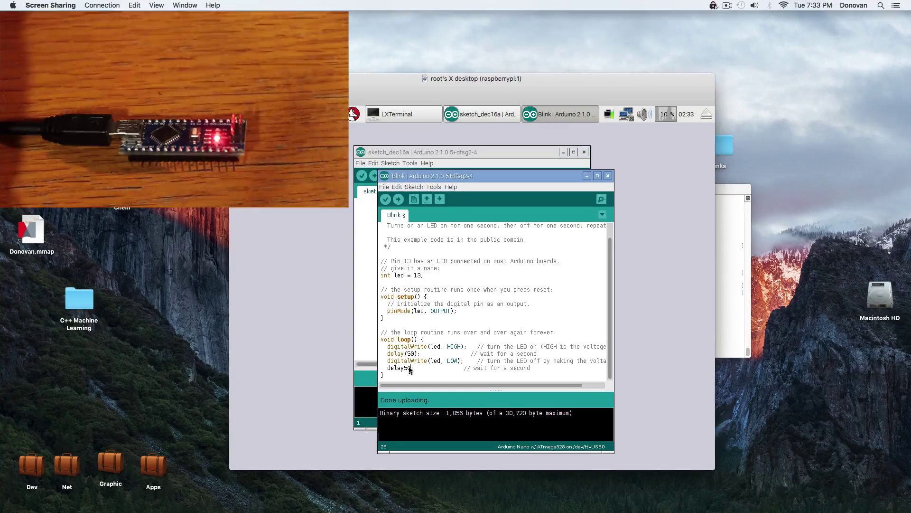
pyautogui.write(')')
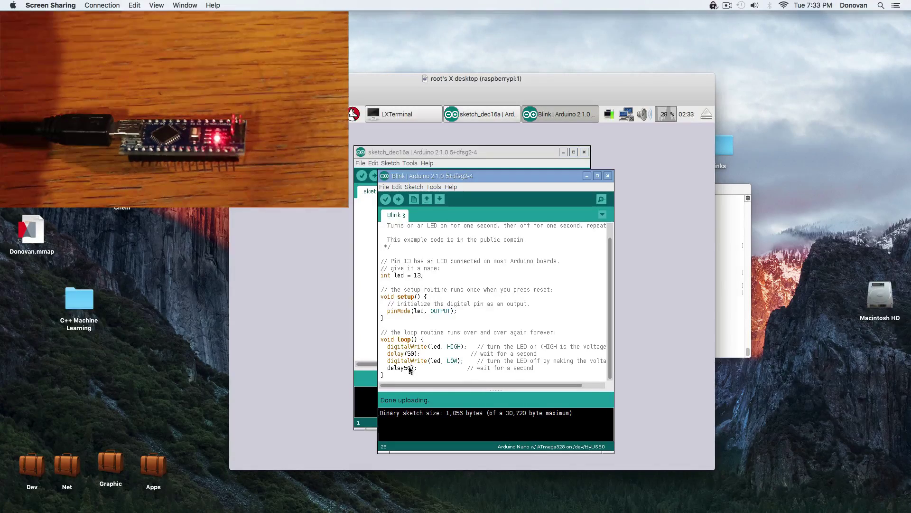
pyautogui.write('(')
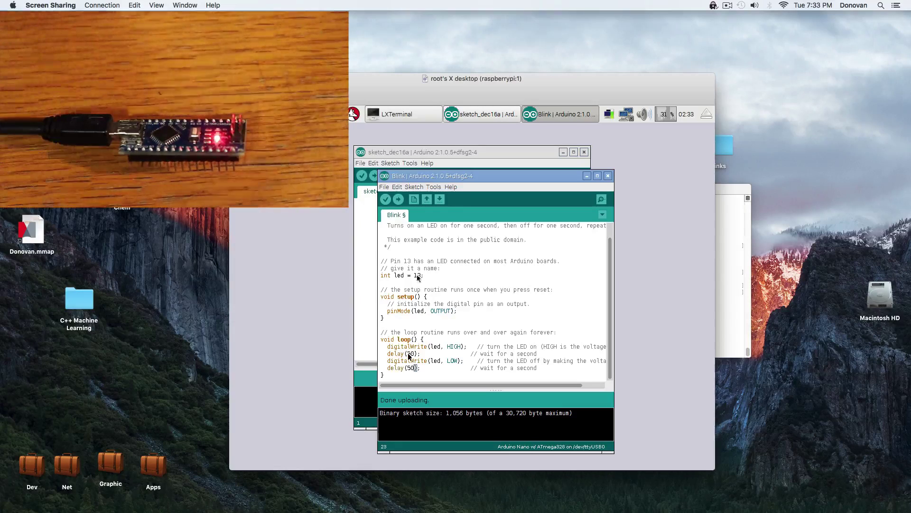
pyautogui.click(399, 200)
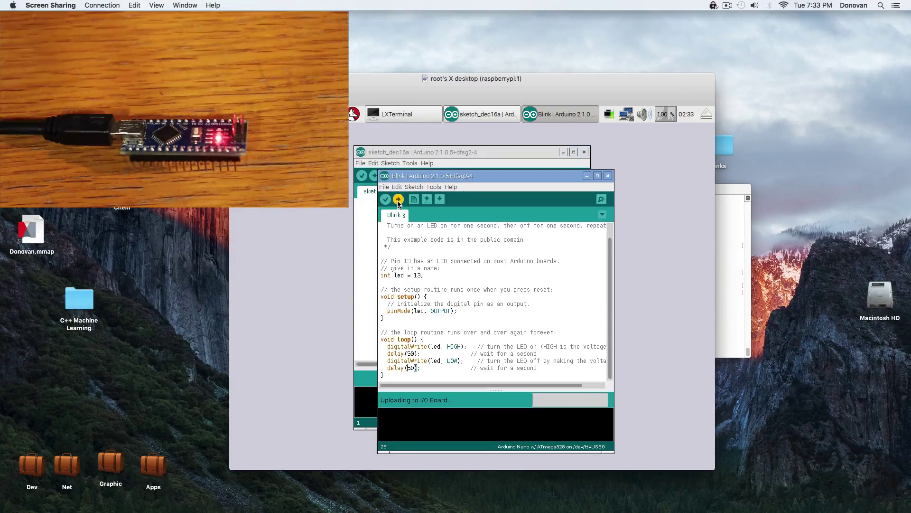
pyautogui.click(399, 200)
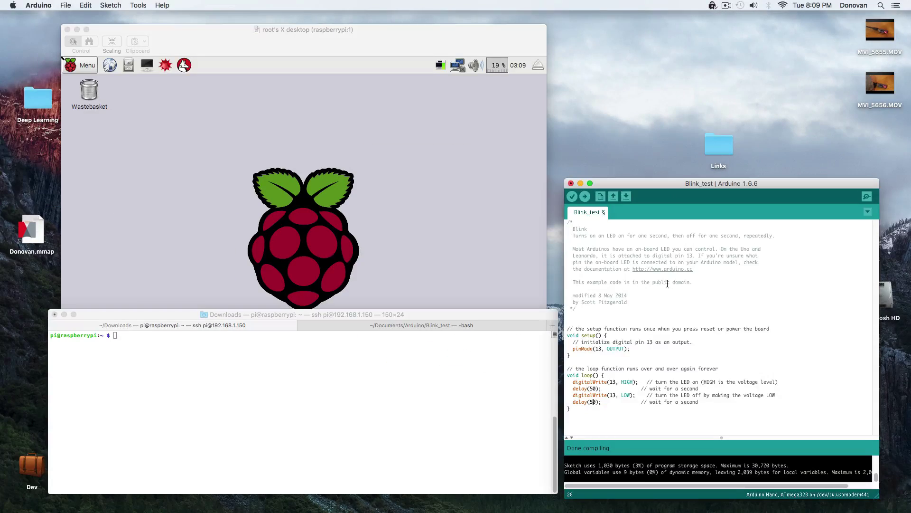
# Make the first delay 500, then save, verify and export Blink_test as a compiled binary.
pyautogui.write('00')
pyautogui.press('super+s')
pyautogui.press('super+r')
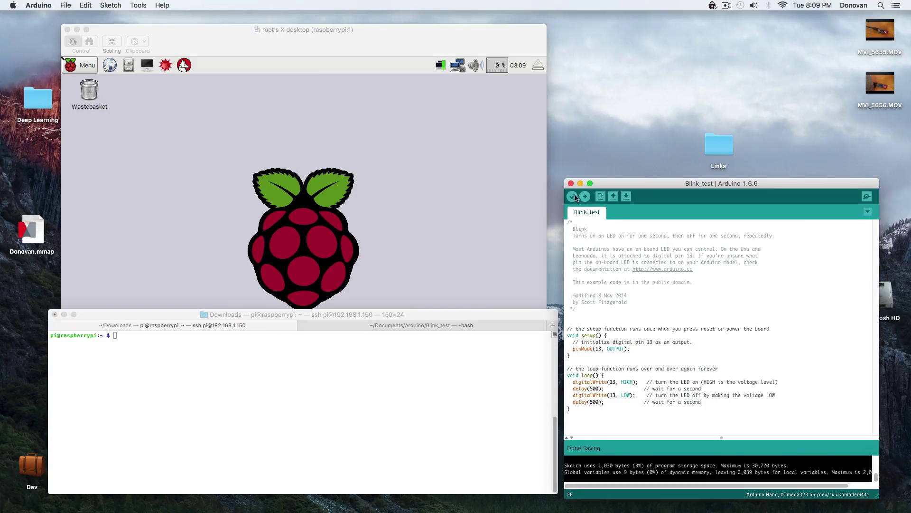
pyautogui.click(109, 7)
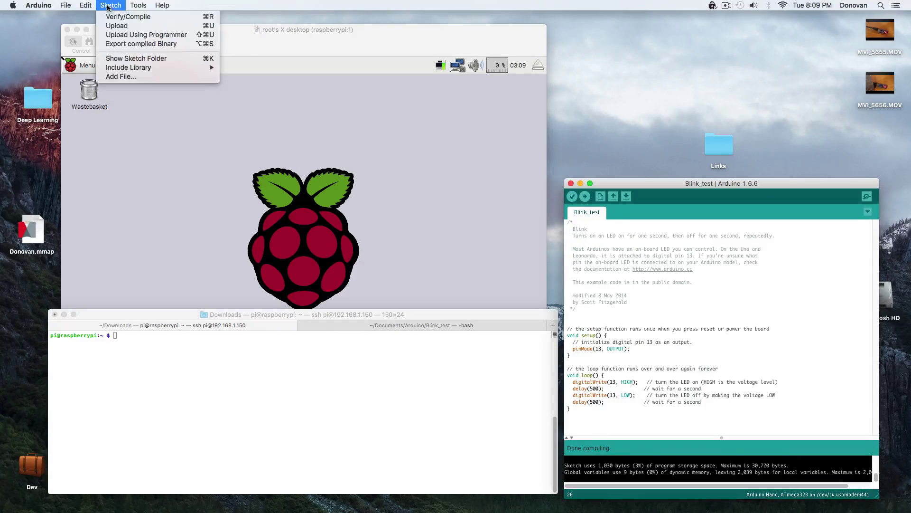
pyautogui.click(119, 44)
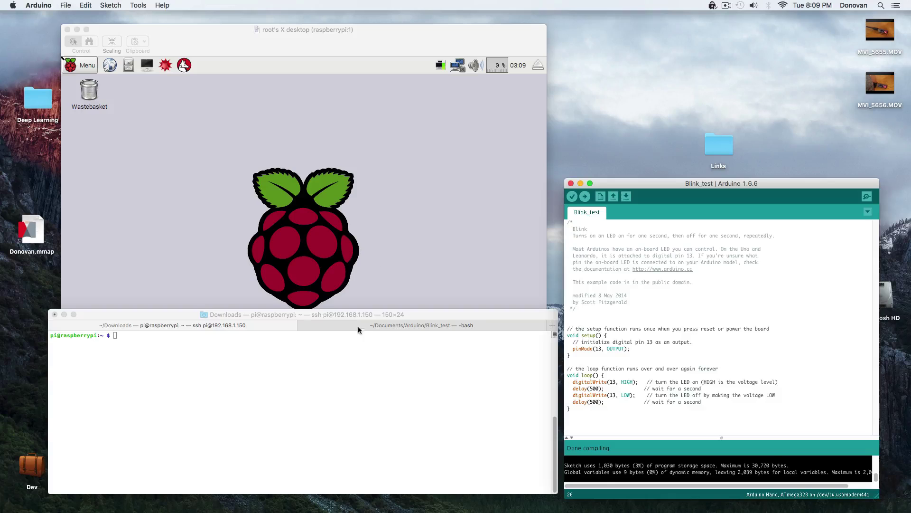
# In a fresh local tab, go to ~/Documents/Arduino/Blink_test and list its files.
pyautogui.click(301, 326)
pyautogui.press('super+t')
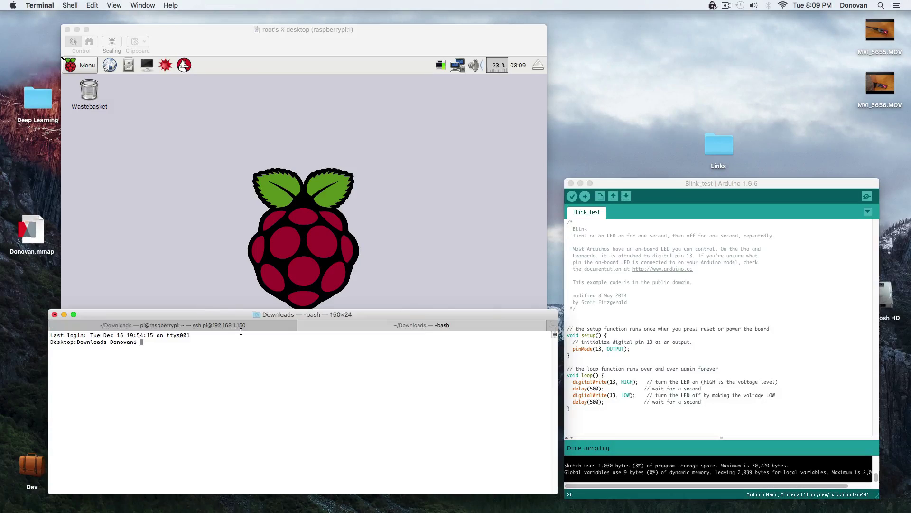
pyautogui.write('cd ~/Documents/Arduino/Bl')
pyautogui.press('Tab')
pyautogui.press('Return')
pyautogui.write('ls')
pyautogui.press('Return')
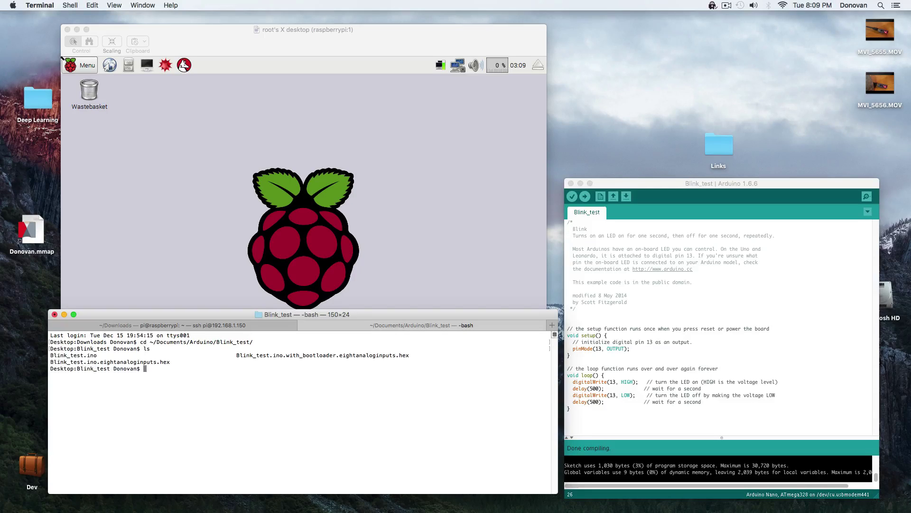
pyautogui.write('scp')
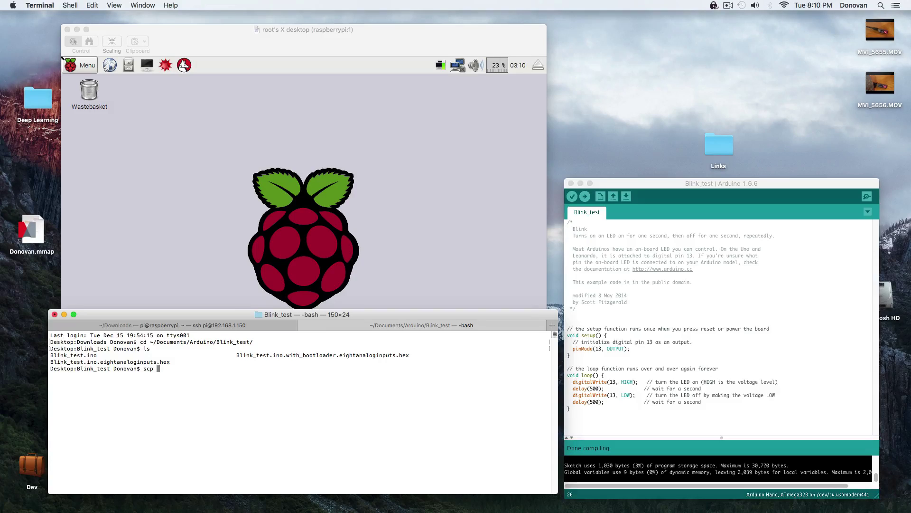
pyautogui.write('Blink_test.ino.with_bootloader.eightanaloginputs.hex ')
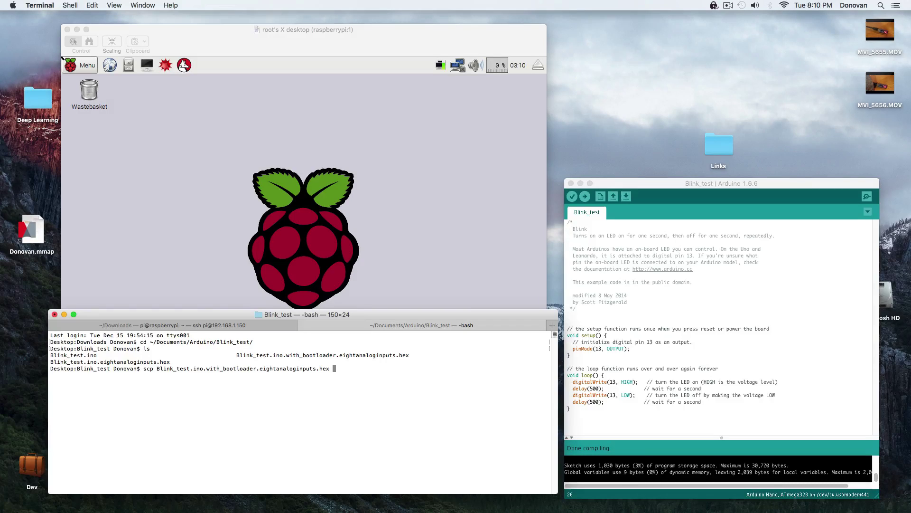
pyautogui.write('pi@192.168.1.150:~/')
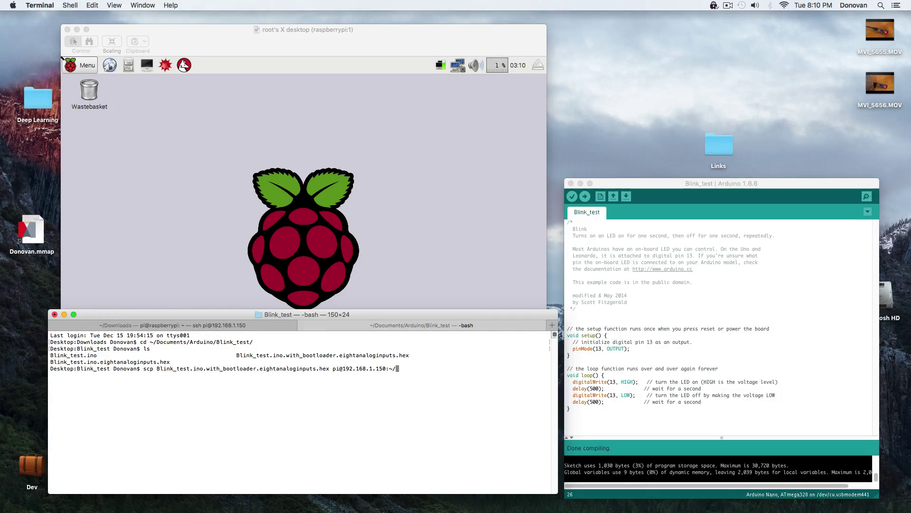
pyautogui.press('Return')
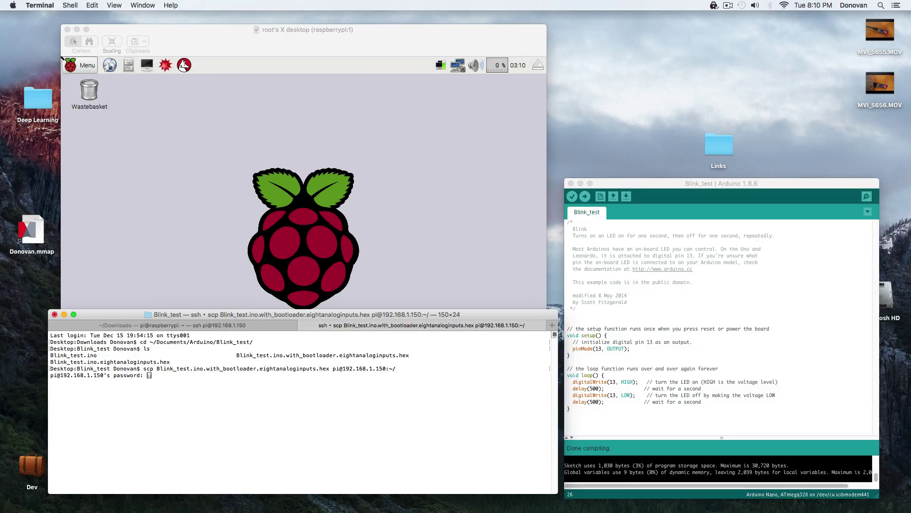
pyautogui.press('Return')
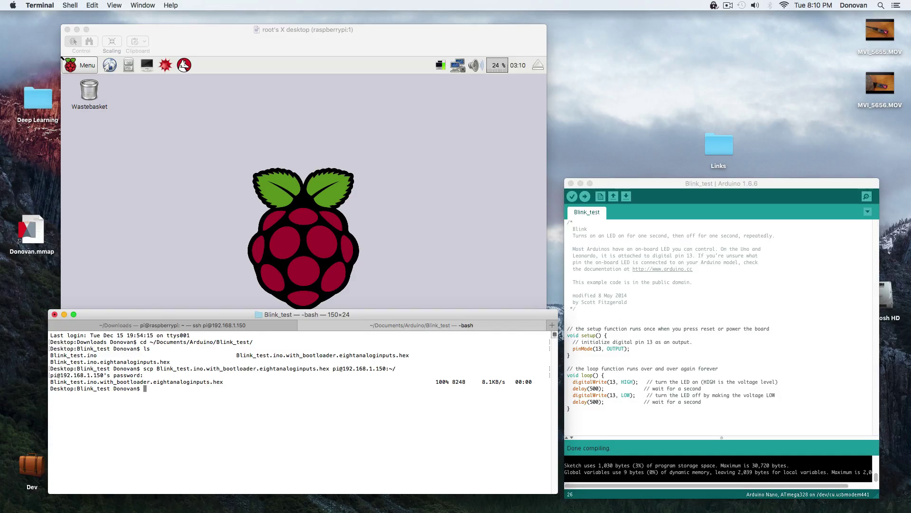
# On the Pi, run avrdude -p atmega328p -c arduino -P /dev/ttyUSB0 -b 57600 to flash the Blink_test hex.
pyautogui.click(120, 325)
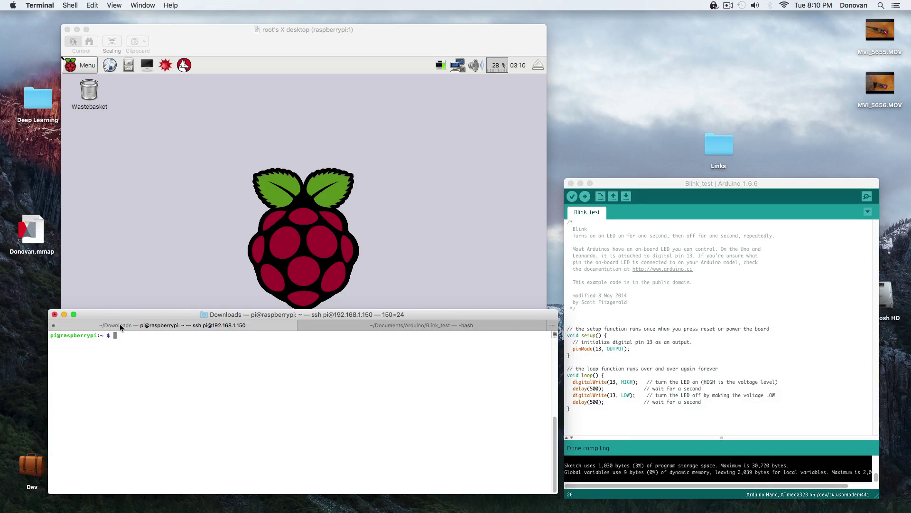
pyautogui.write('avrdude -v -p atmega328p -c arduino -P /dev/ttyUSB0 -b 5')
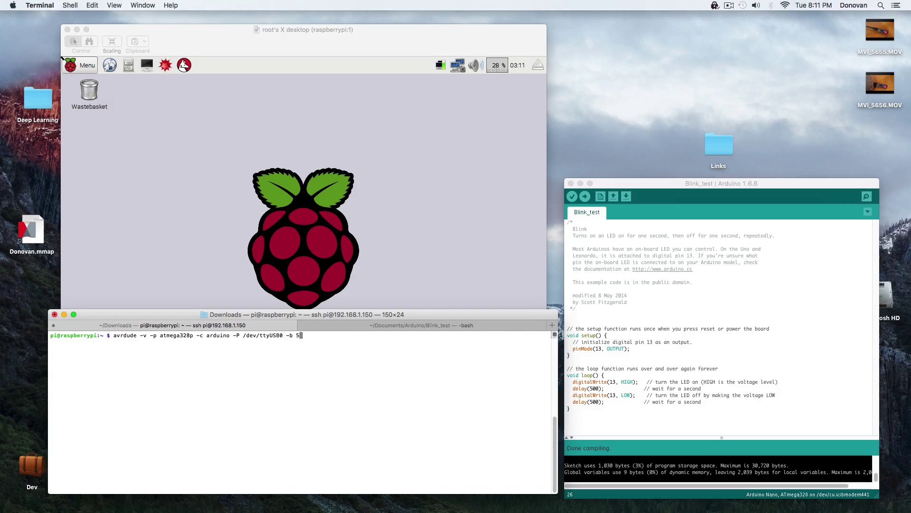
pyautogui.write('7600 -D -U flash:w:Bli')
pyautogui.press('Tab')
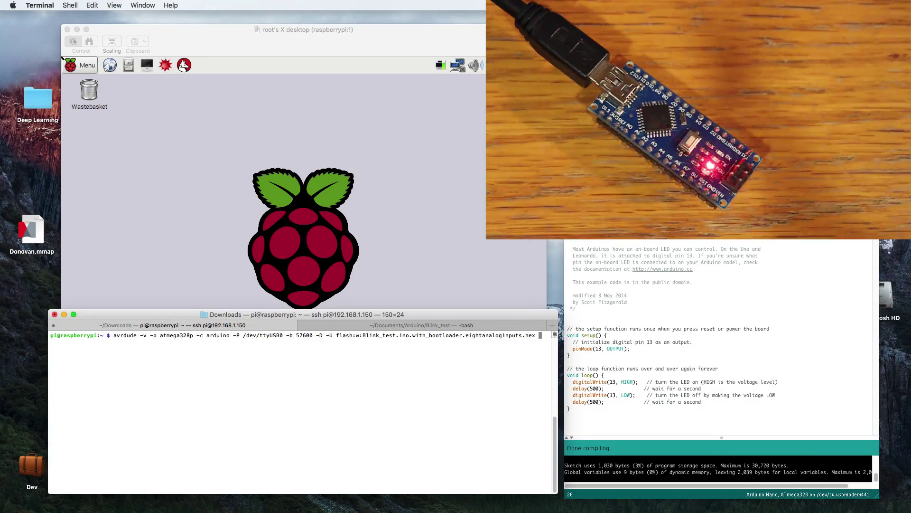
pyautogui.press('Return')
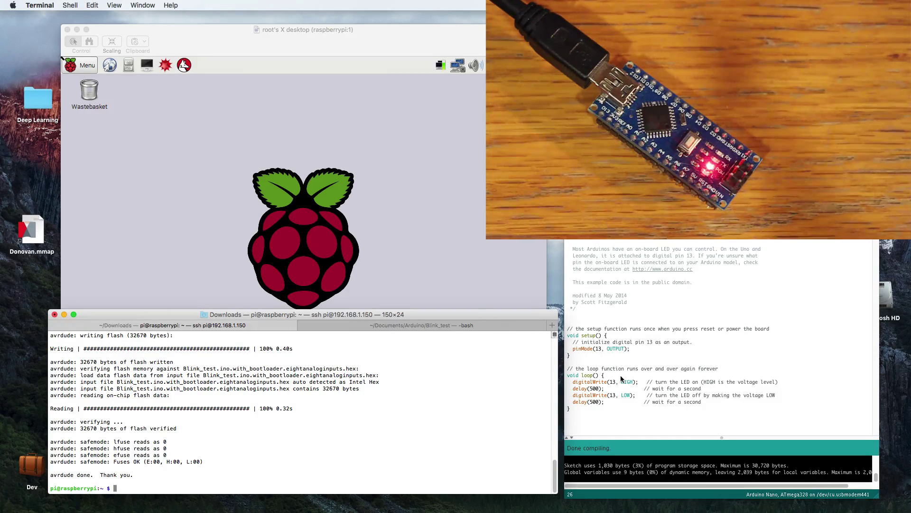
# Change both Blink_test delays from 500 to 1000 in the Mac Arduino IDE.
pyautogui.click(599, 397)
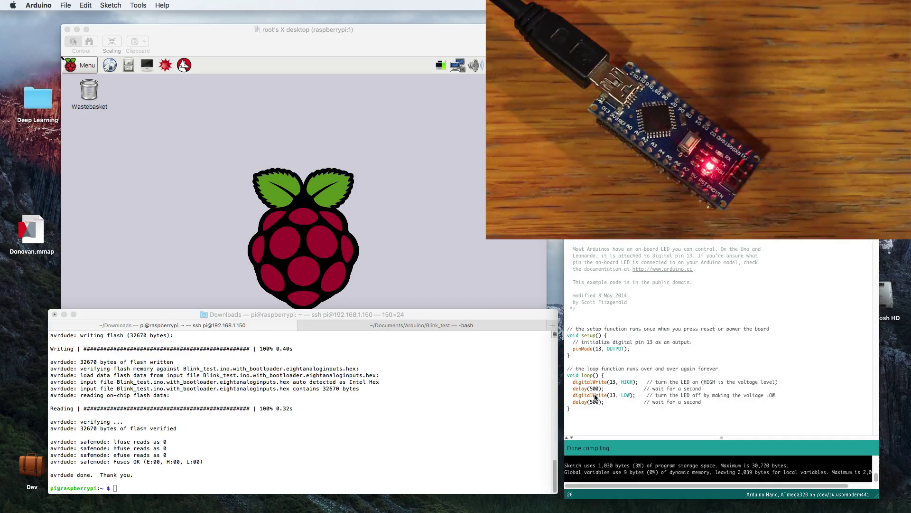
pyautogui.press('Up')
pyautogui.press('BackSpace')
pyautogui.write('1')
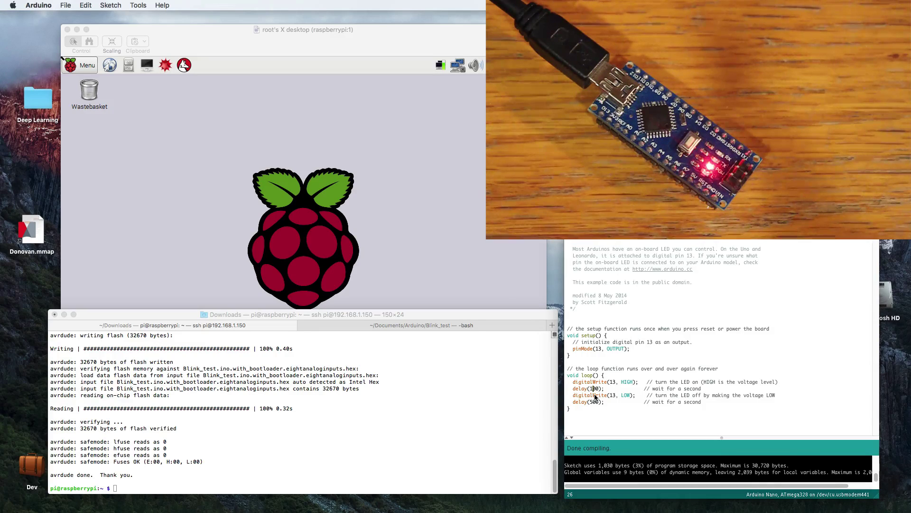
pyautogui.write('0')
pyautogui.press('Down')
pyautogui.press('Down')
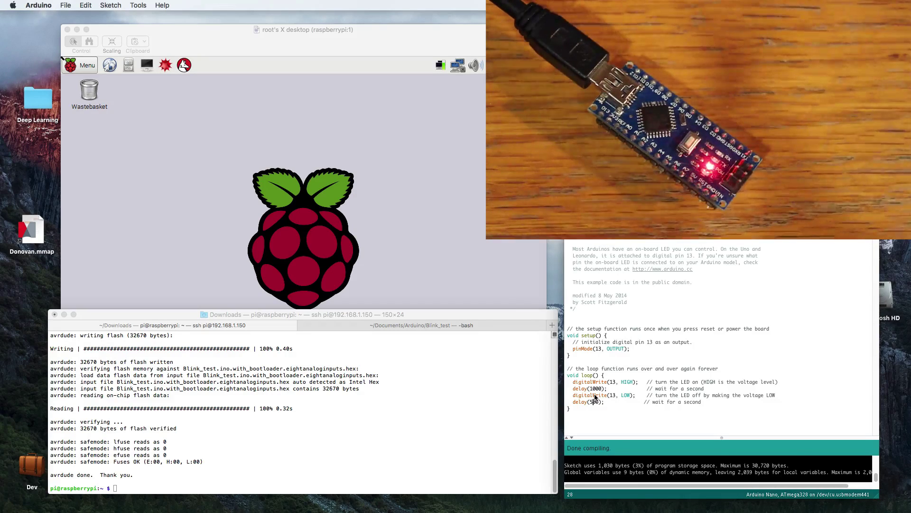
pyautogui.press('BackSpace')
pyautogui.write('10')
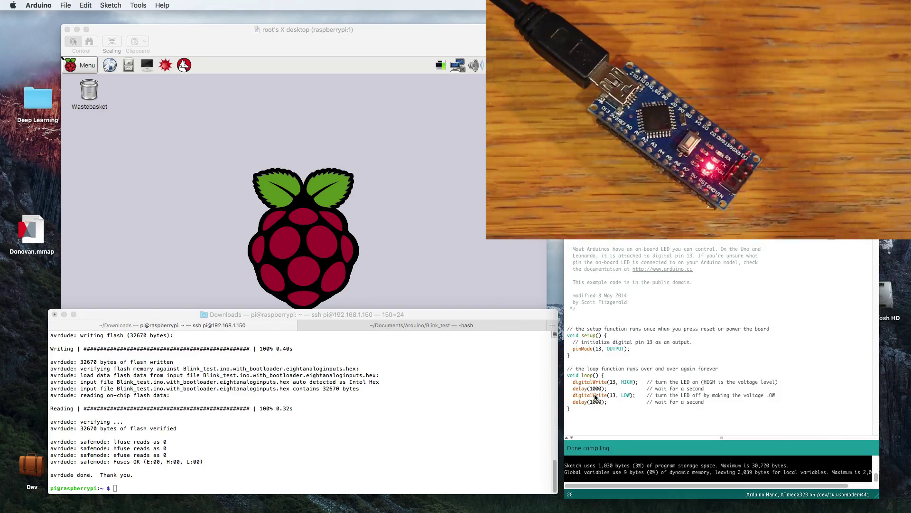
# Save, verify and export the updated sketch as a compiled binary.
pyautogui.press('super+s')
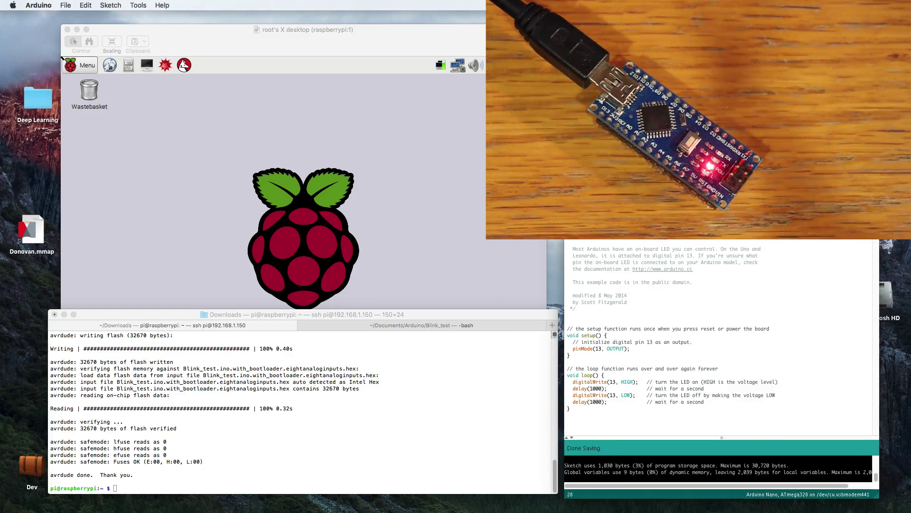
pyautogui.press('super+r')
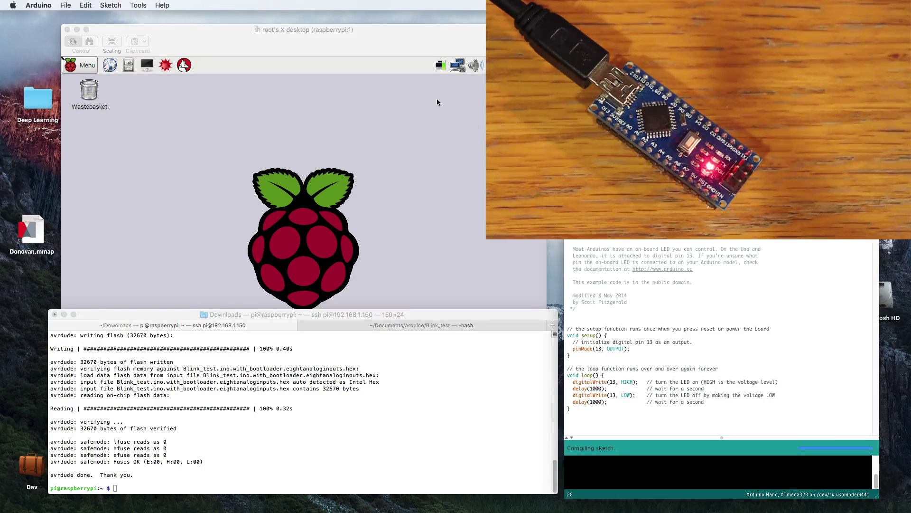
pyautogui.click(109, 5)
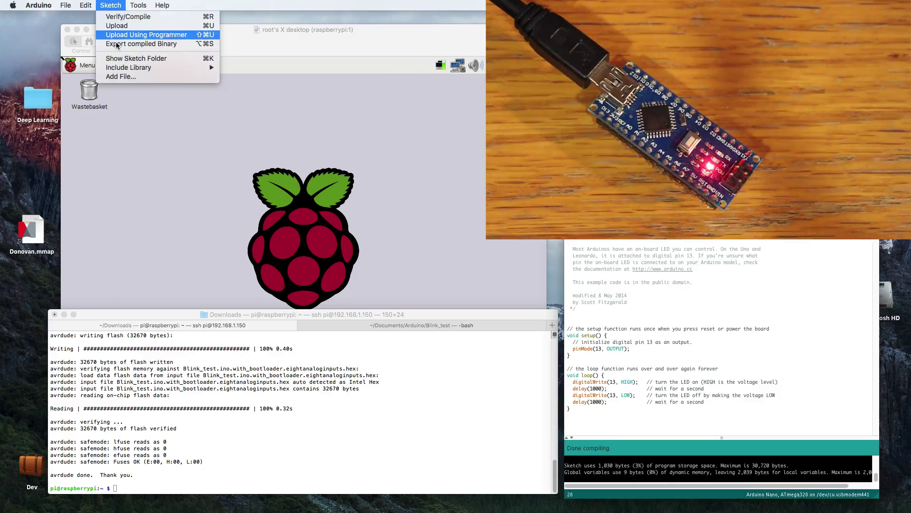
pyautogui.click(116, 44)
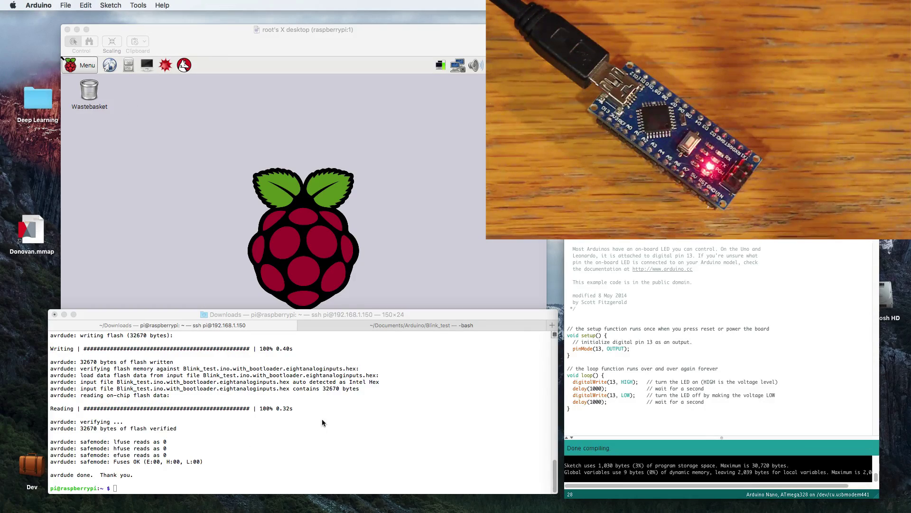
# Rerun the scp copy of the rebuilt hex to the Pi, re-entering the password after a rejection.
pyautogui.click(385, 325)
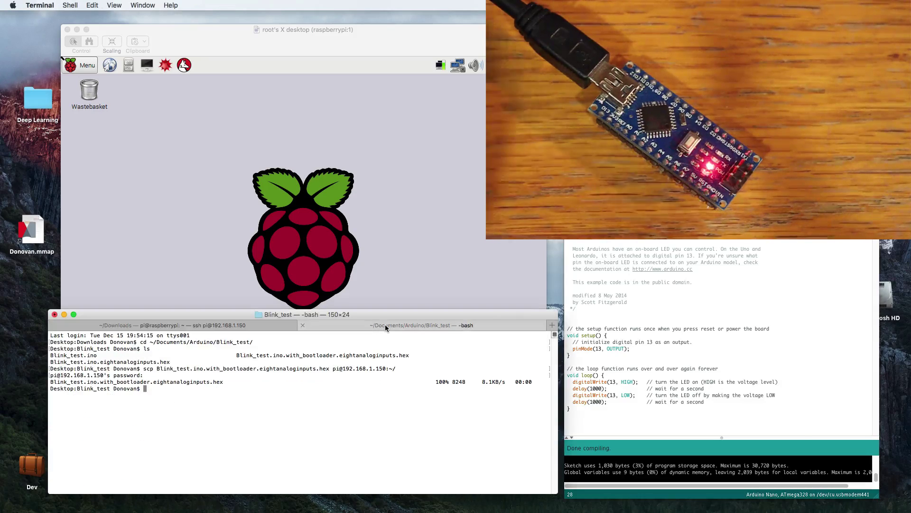
pyautogui.press('Up')
pyautogui.press('Return')
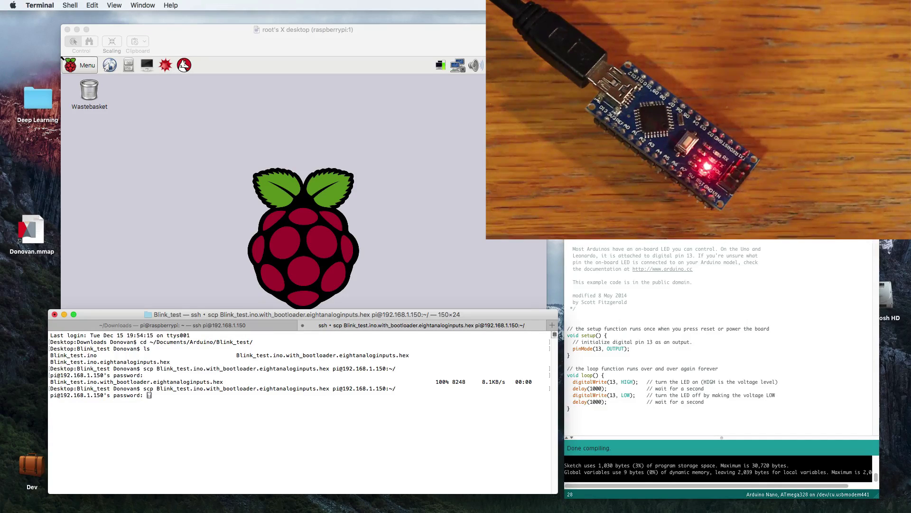
pyautogui.press('Return')
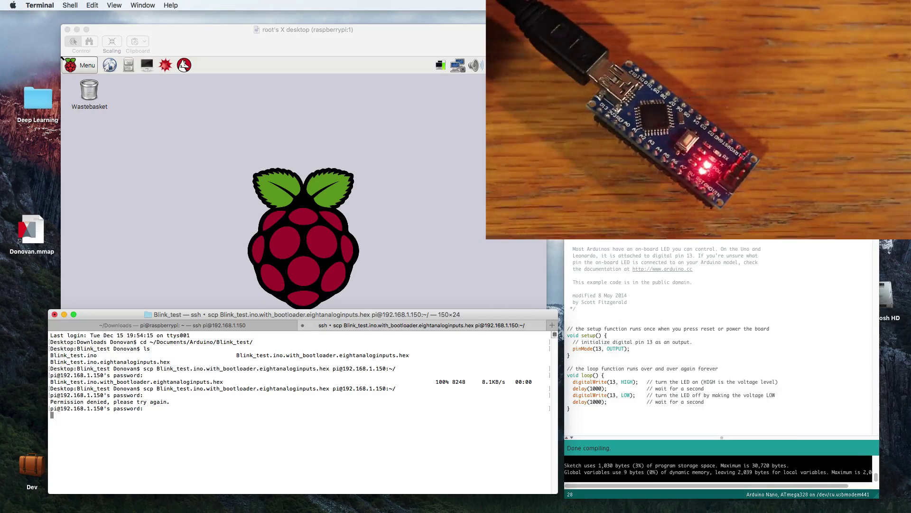
pyautogui.press('Return')
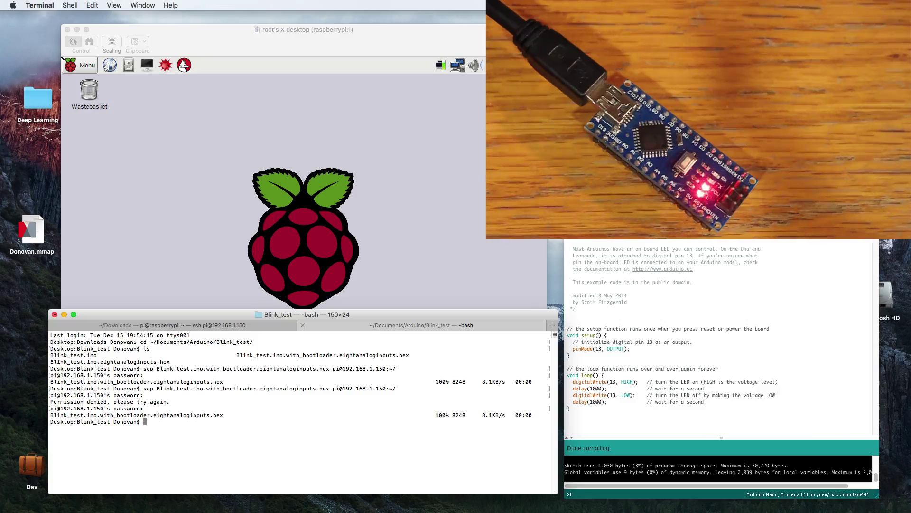
# Rerun the avrdude flash command on the Pi to reflash the Nano.
pyautogui.click(204, 325)
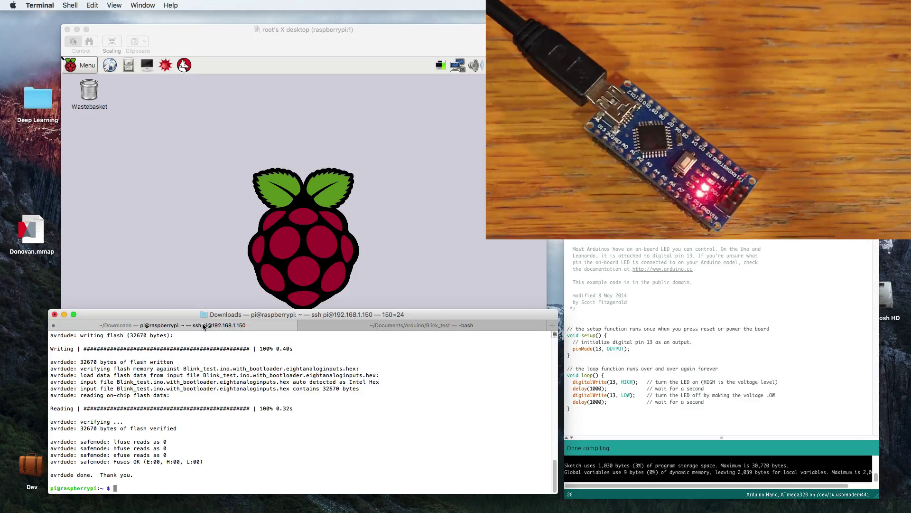
pyautogui.press('Up')
pyautogui.press('Return')
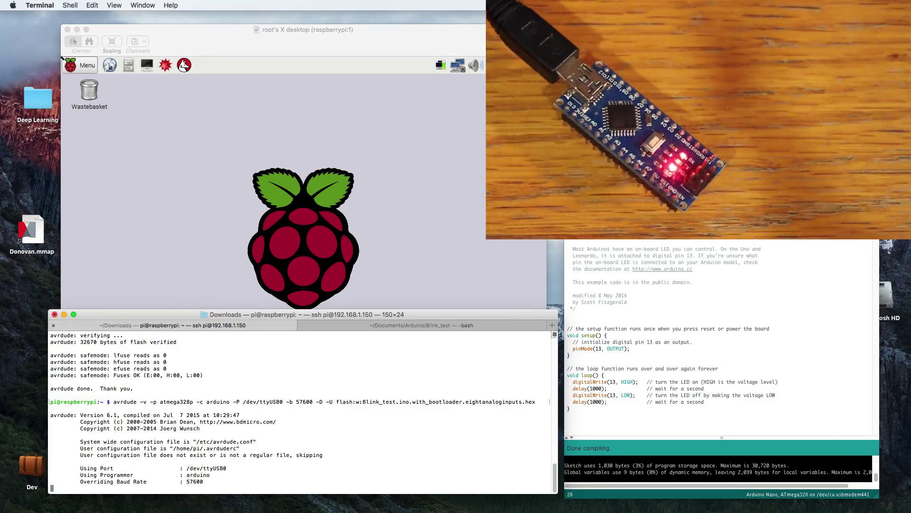